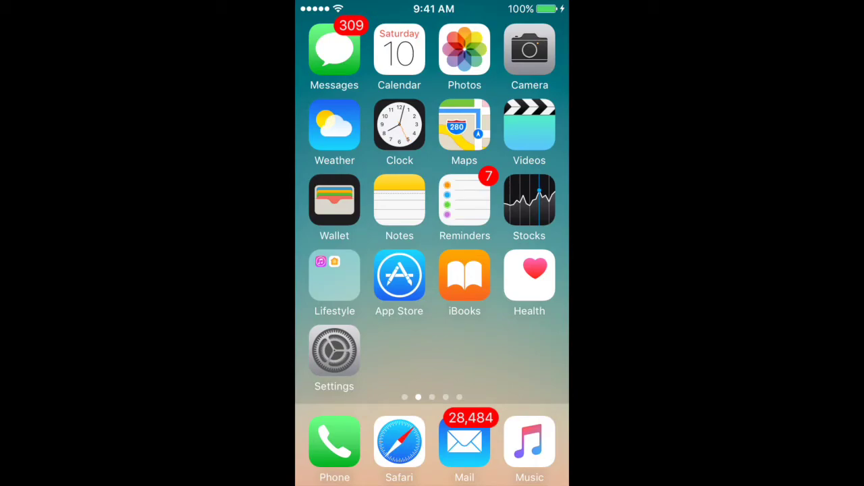
# Step: Swipe to the last iPhone home screen page and launch the AR app
pyautogui.moveTo(514, 236); pyautogui.dragTo(351, 236)
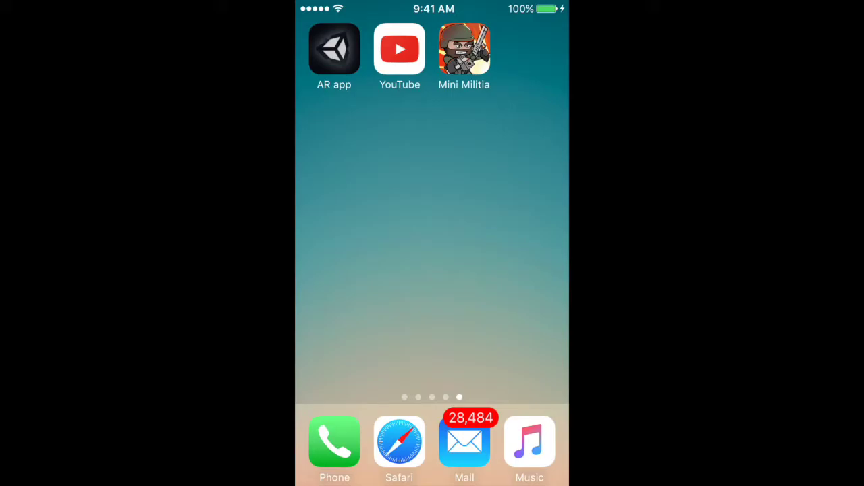
pyautogui.click(334, 49)
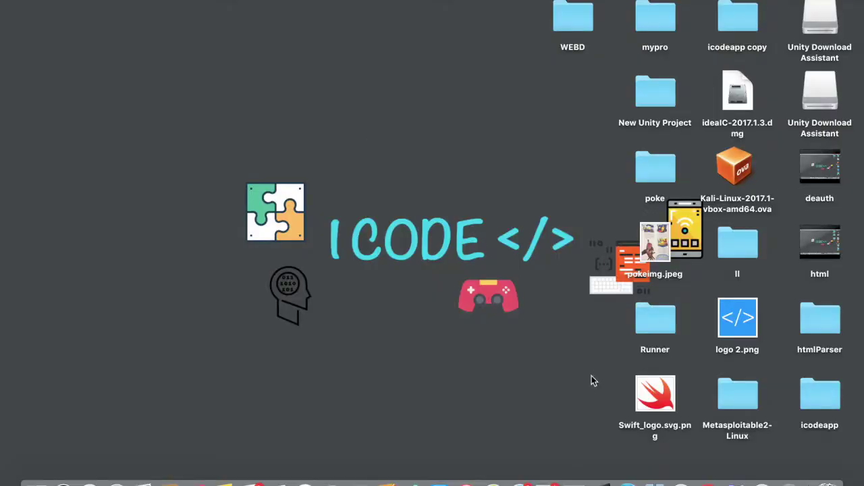
# Step: Search 'unity 3d' in Google Chrome and open the Unity website
pyautogui.click(688, 478)
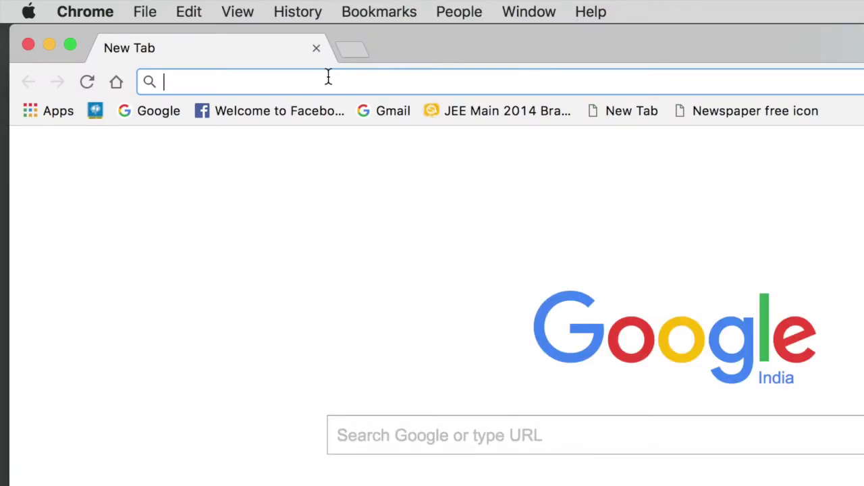
pyautogui.write('unity ')
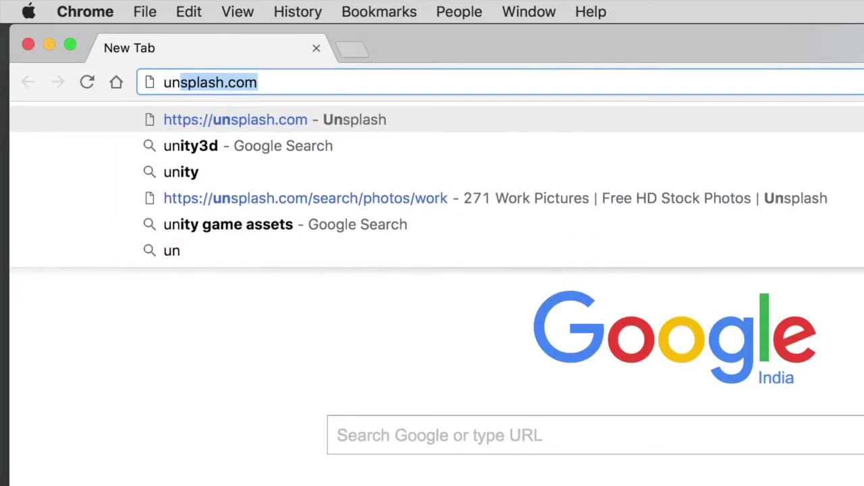
pyautogui.write('3d')
pyautogui.press('Return')
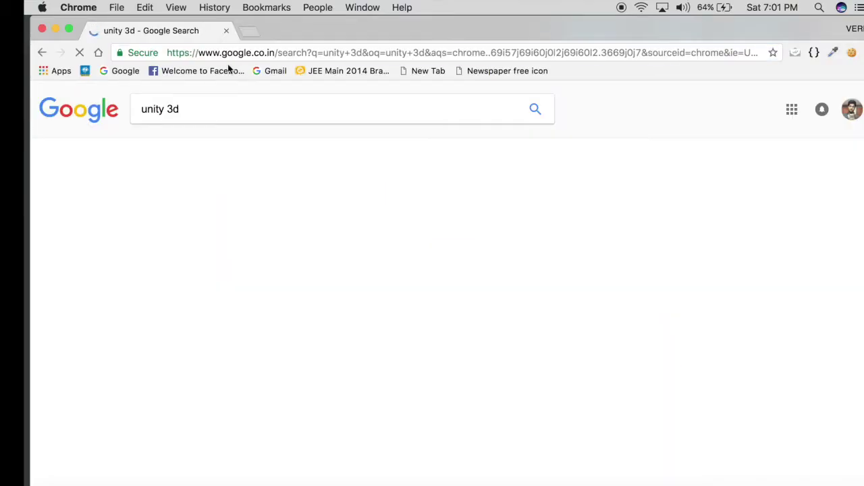
pyautogui.click(296, 316)
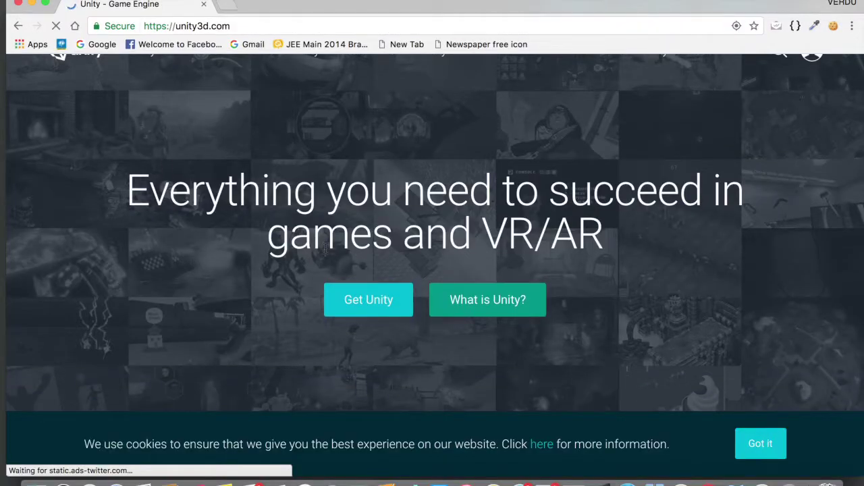
# Step: Download the free Unity Personal Mac installer and launch the Download Assistant from its .dmg
pyautogui.click(385, 304)
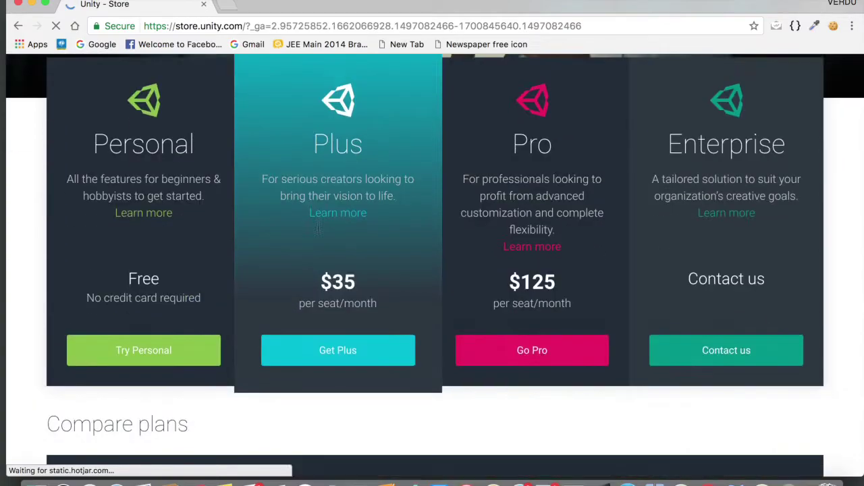
pyautogui.scroll(-3, 317, 228)
pyautogui.click(137, 250)
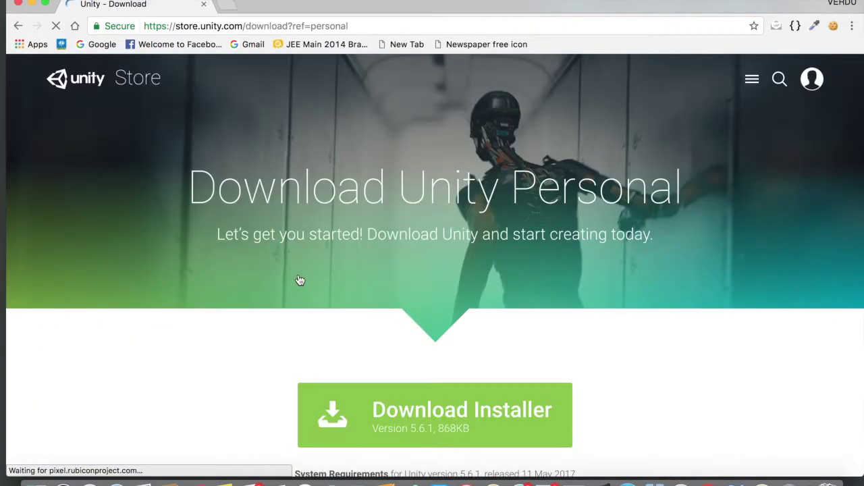
pyautogui.scroll(-3, 299, 282)
pyautogui.click(418, 332)
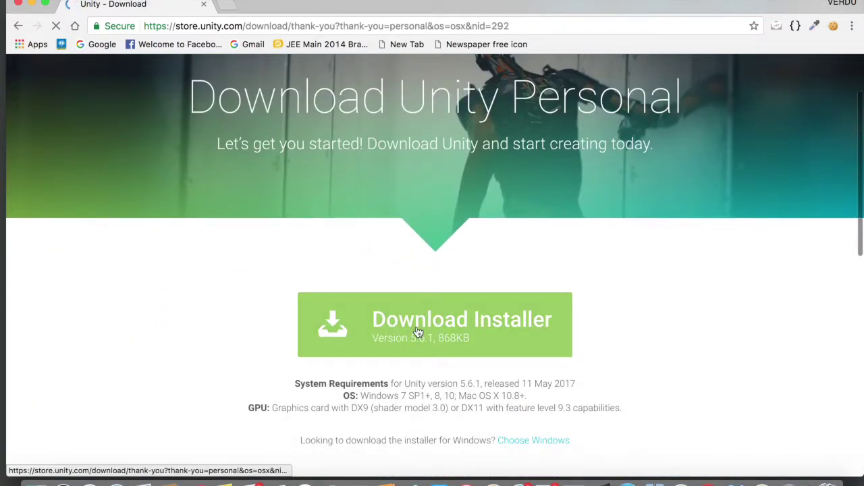
pyautogui.scroll(-3, 418, 332)
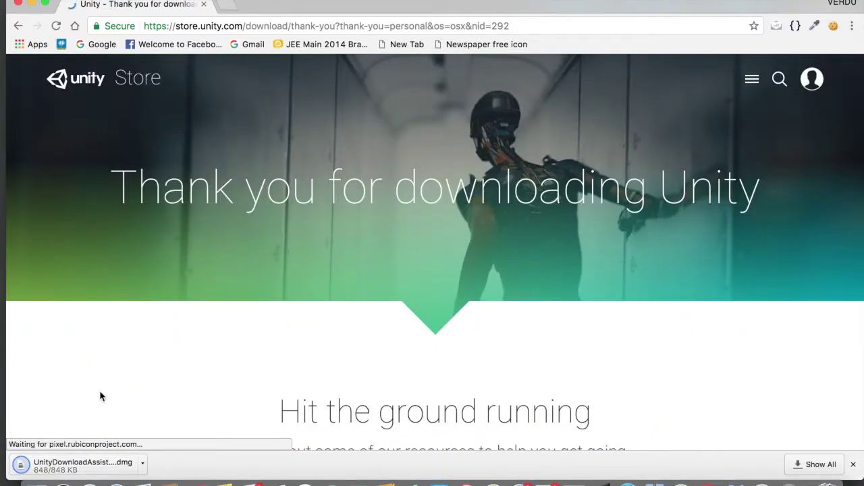
pyautogui.click(85, 469)
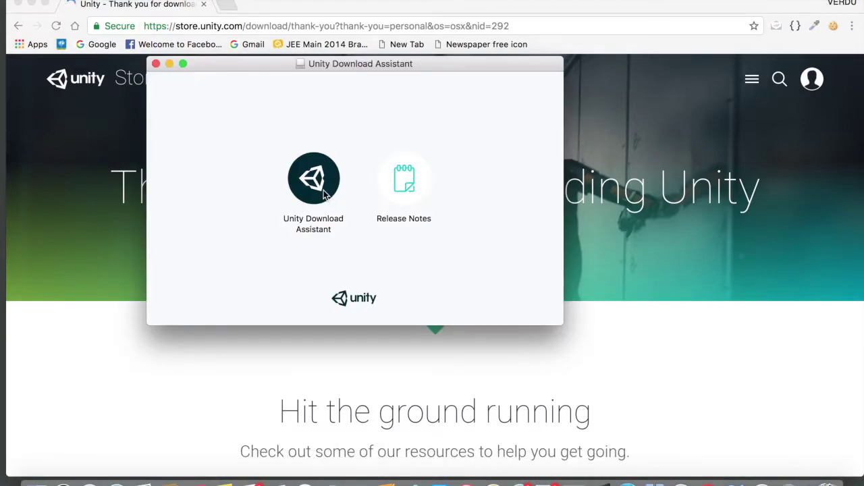
pyautogui.doubleClick(324, 193)
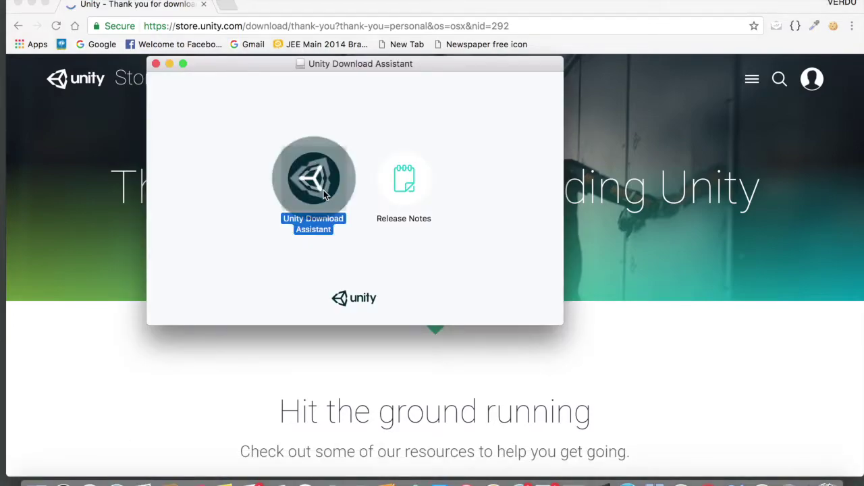
# Step: Allow the downloaded assistant to open and accept the Unity software license
pyautogui.click(564, 198)
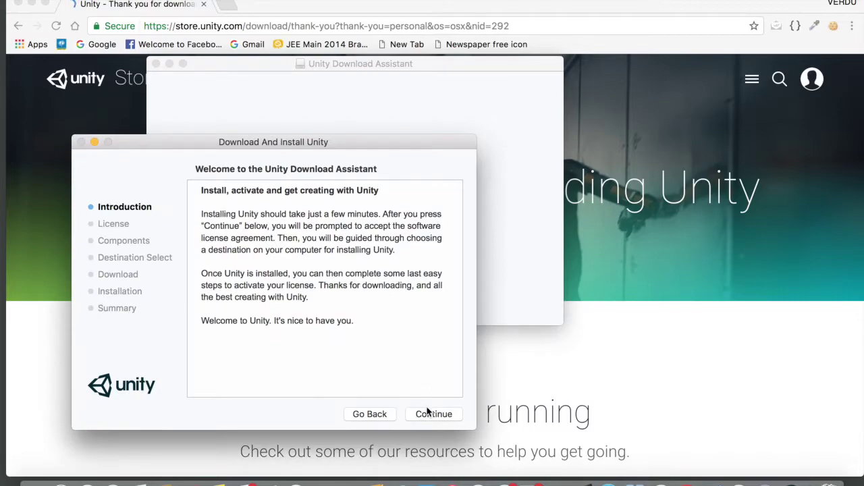
pyautogui.click(428, 412)
pyautogui.click(427, 412)
pyautogui.click(377, 249)
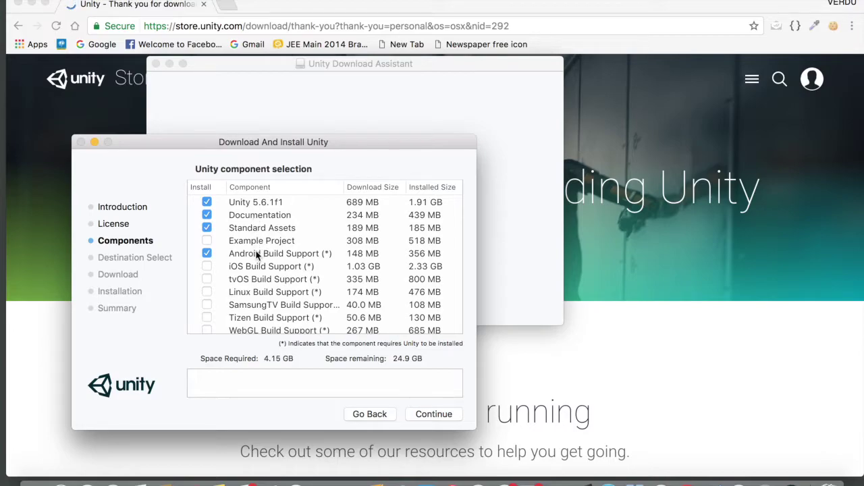
# Step: Add iOS and tvOS Build Support, authorize with the account password, and install to Macintosh HD
pyautogui.click(206, 266)
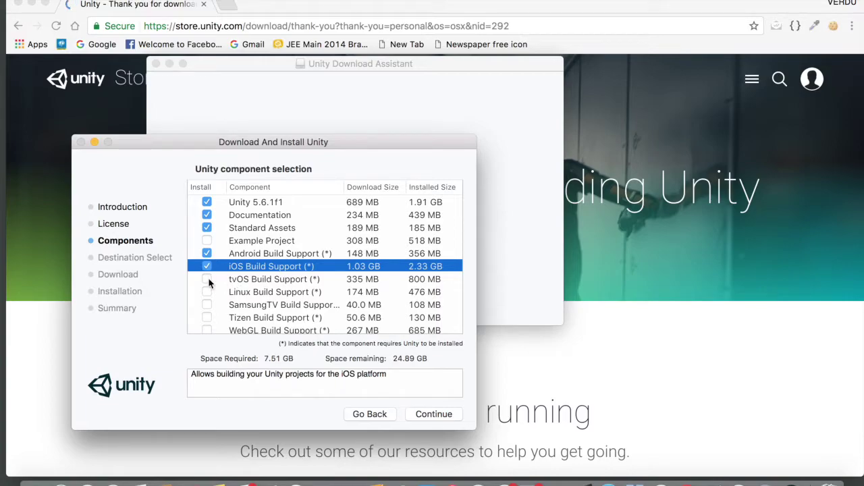
pyautogui.click(208, 281)
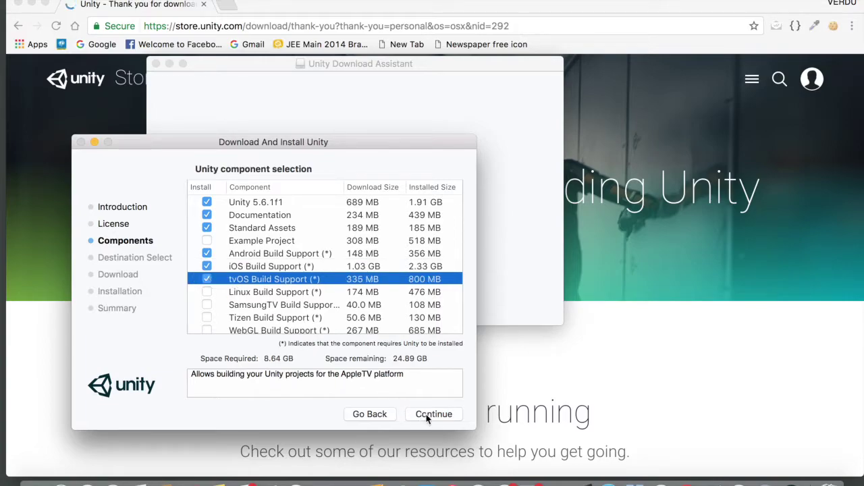
pyautogui.click(430, 415)
pyautogui.write('••••••••••••')
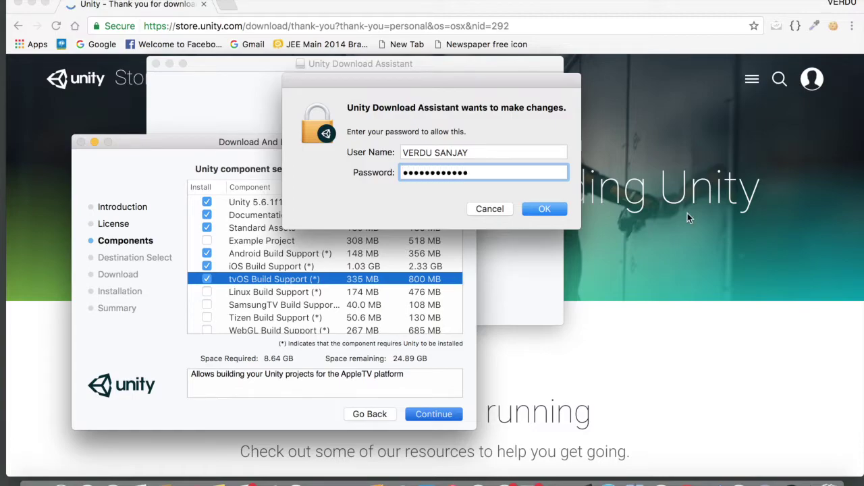
pyautogui.click(557, 210)
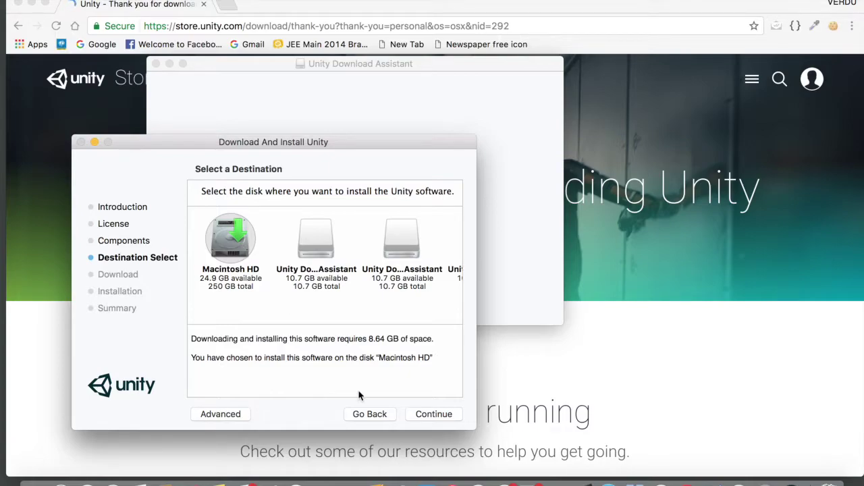
pyautogui.click(432, 416)
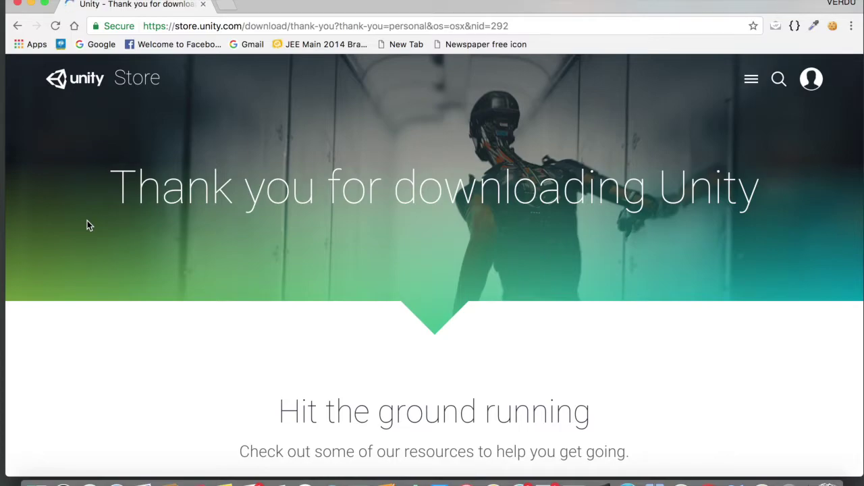
# Step: Create a new 3D Unity project named 'AR app'
pyautogui.click(601, 481)
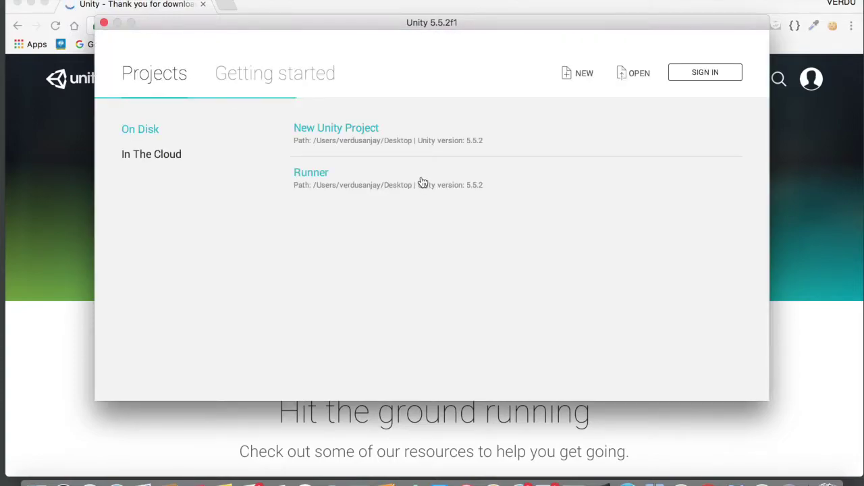
pyautogui.click(583, 78)
pyautogui.moveTo(402, 169); pyautogui.dragTo(183, 173)
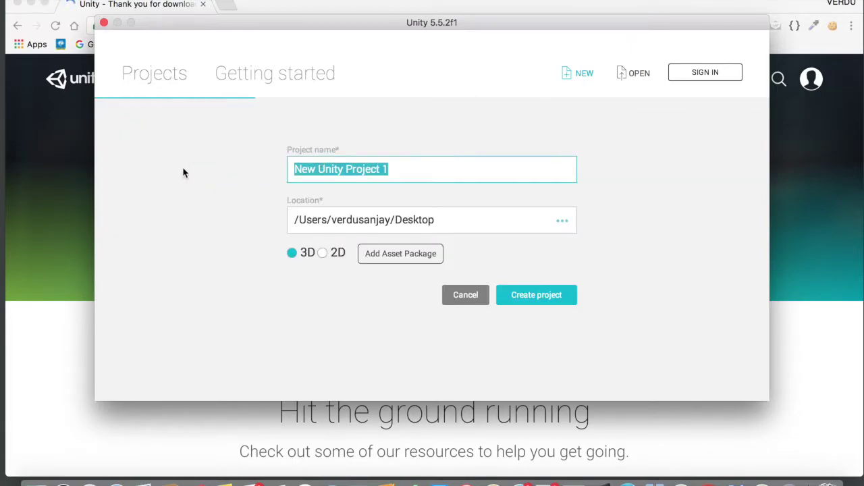
pyautogui.write('Aug')
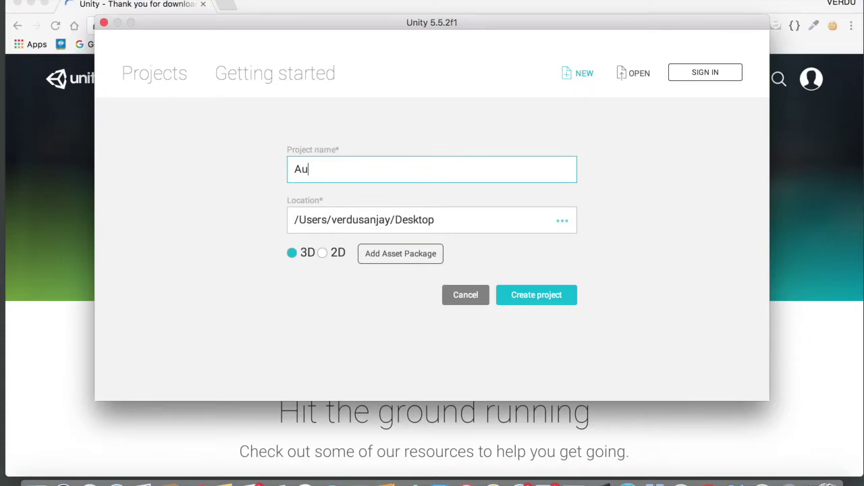
pyautogui.write('mente')
pyautogui.press('BackSpace')
pyautogui.press('BackSpace')
pyautogui.press('BackSpace')
pyautogui.press('BackSpace')
pyautogui.press('BackSpace')
pyautogui.press('BackSpace')
pyautogui.press('BackSpace')
pyautogui.press('BackSpace')
pyautogui.write('AR app')
pyautogui.click(536, 302)
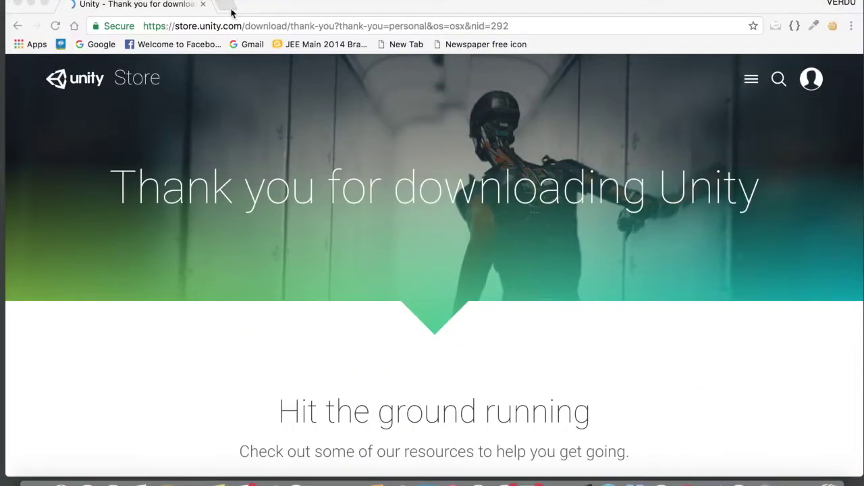
# Step: Search 'vuforia' in a new tab and reach the Developer Portal's License Manager
pyautogui.click(227, 6)
pyautogui.write('vuforia')
pyautogui.press('Return')
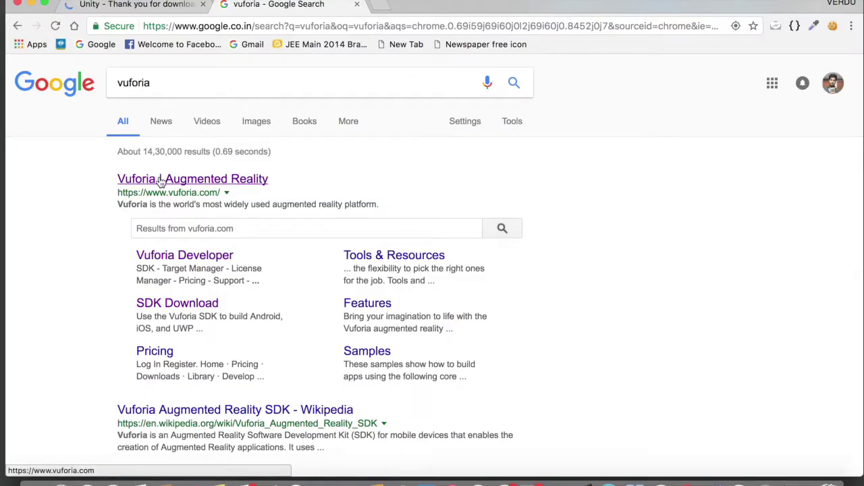
pyautogui.click(196, 179)
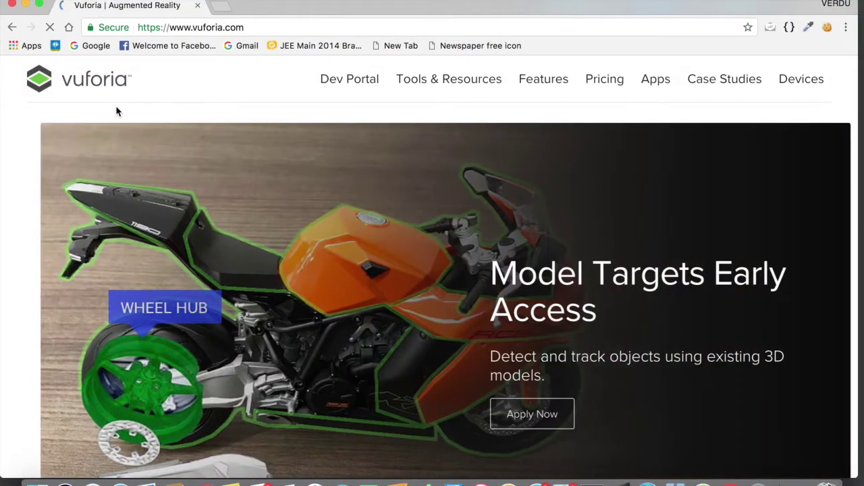
pyautogui.click(350, 90)
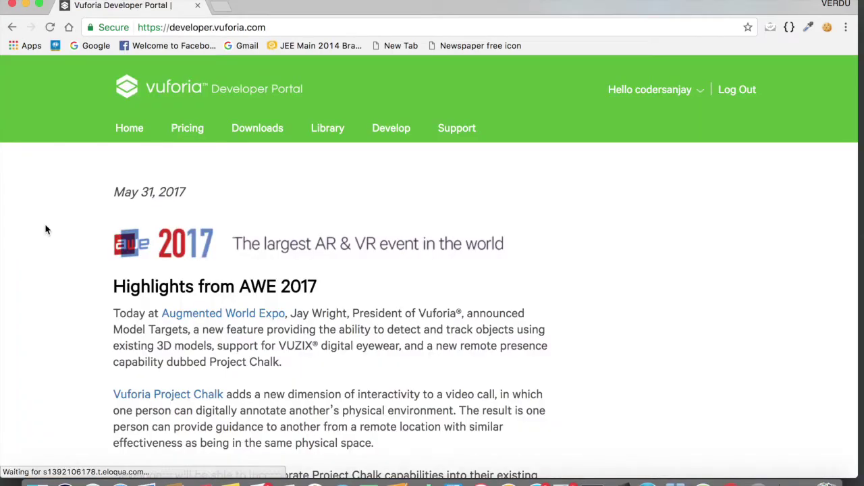
pyautogui.click(399, 132)
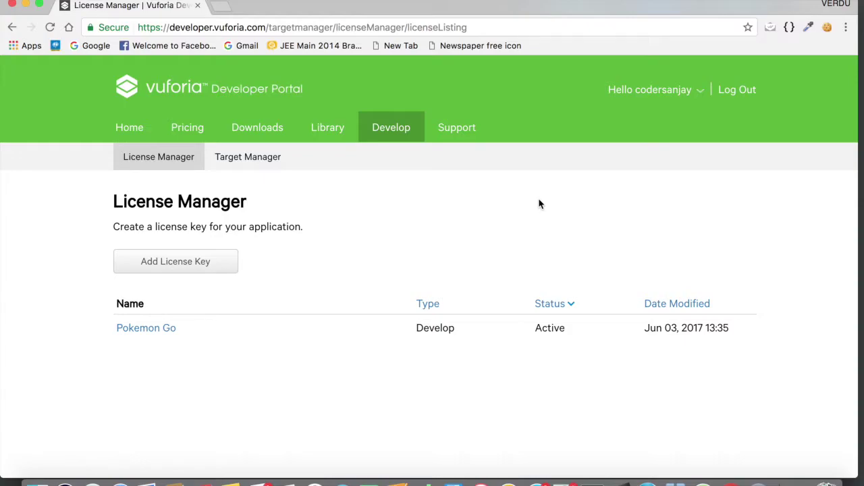
# Step: Create a Develop license key named 'AR app', accepting the Vuforia Developer Agreement
pyautogui.click(186, 266)
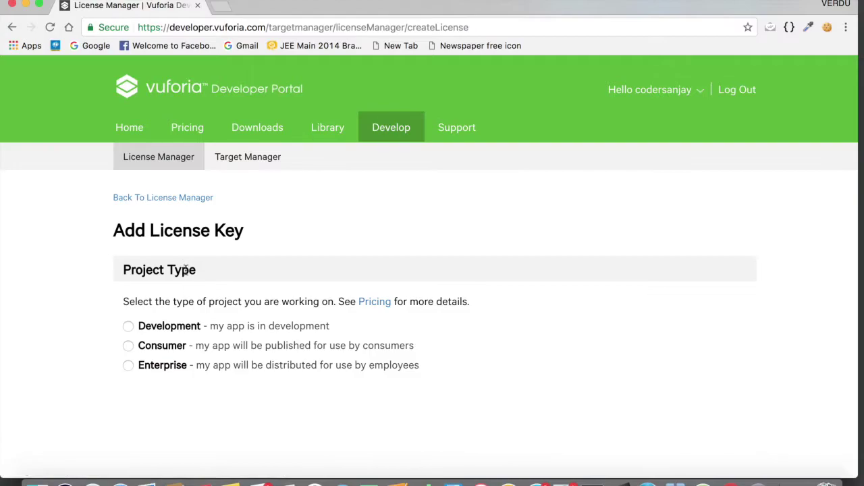
pyautogui.scroll(-2, 186, 289)
pyautogui.click(128, 254)
pyautogui.scroll(-5, 128, 256)
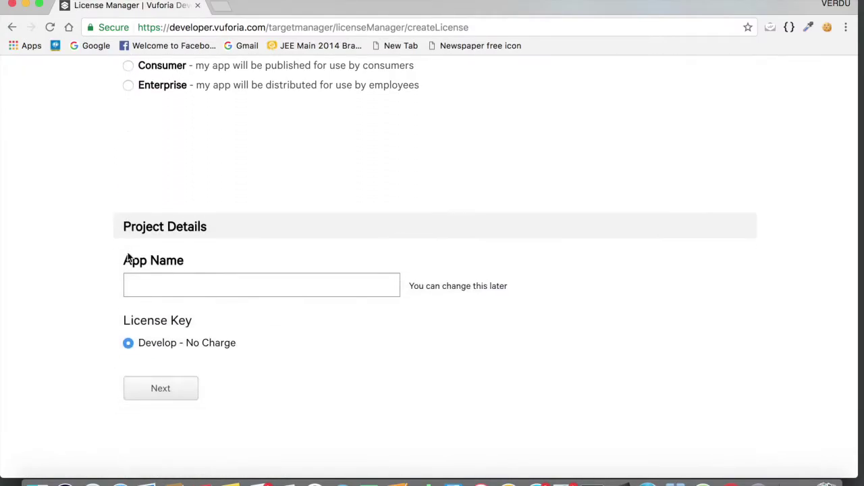
pyautogui.click(160, 221)
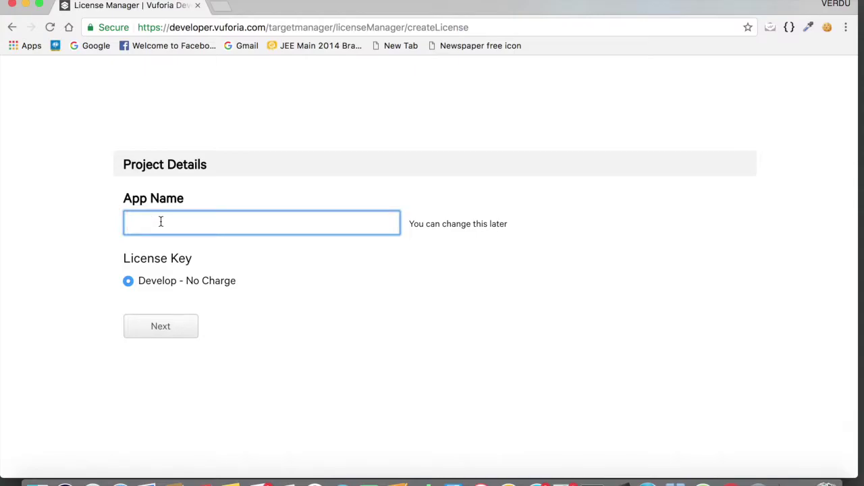
pyautogui.write('AR app')
pyautogui.click(168, 328)
pyautogui.scroll(-5, 168, 328)
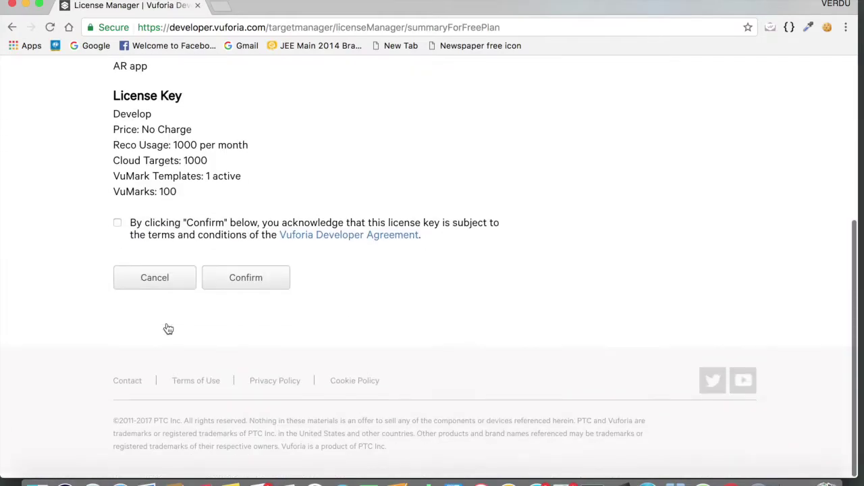
pyautogui.click(118, 229)
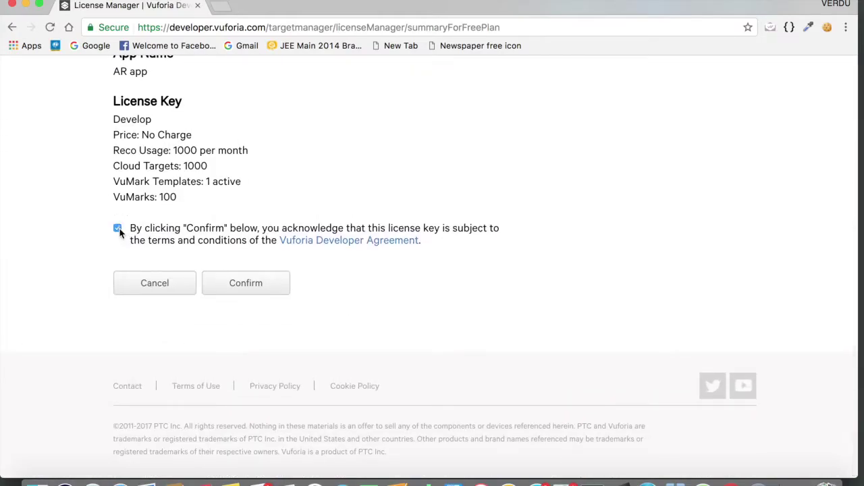
pyautogui.click(246, 282)
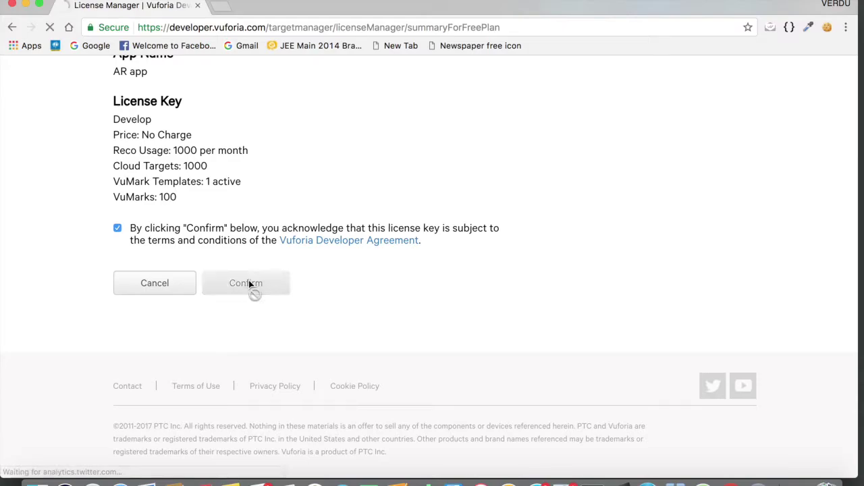
# Step: Open the AR app license details and copy its license key
pyautogui.scroll(-2, 249, 285)
pyautogui.scroll(-2, 250, 289)
pyautogui.scroll(5, 251, 289)
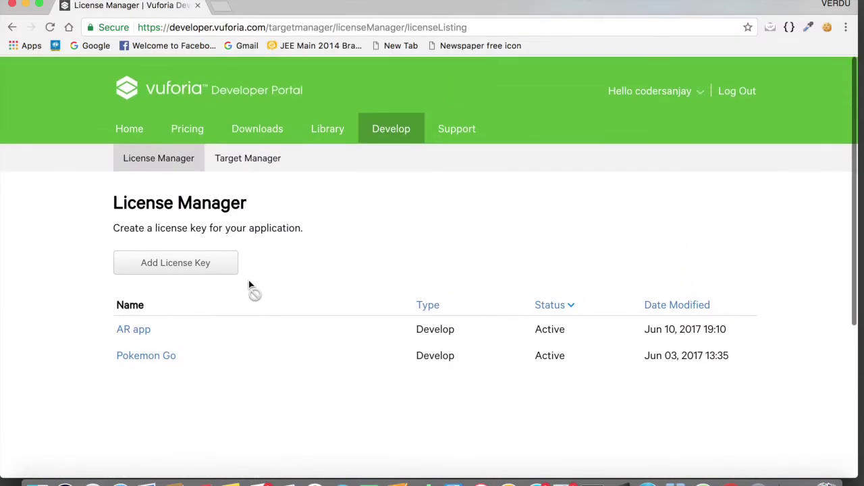
pyautogui.click(133, 331)
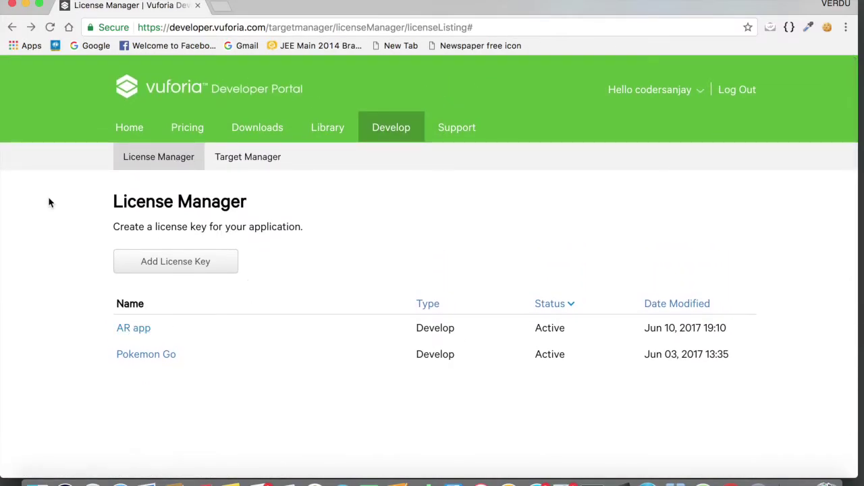
pyautogui.click(130, 329)
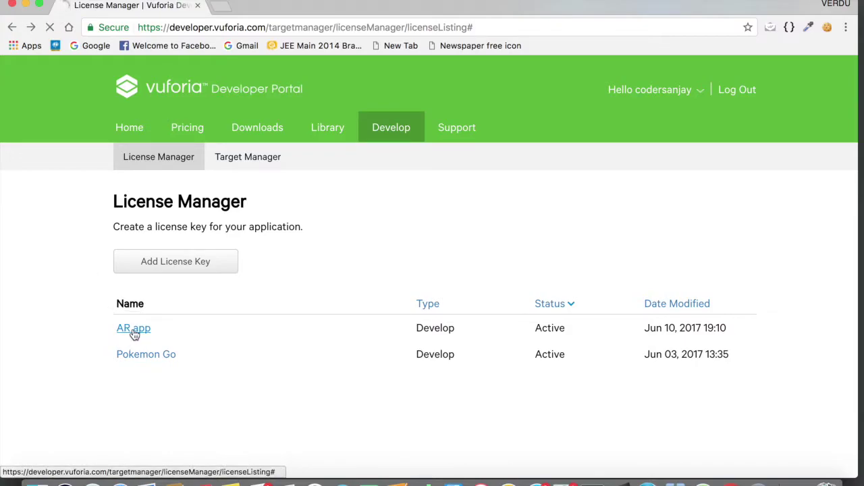
pyautogui.scroll(-3, 134, 335)
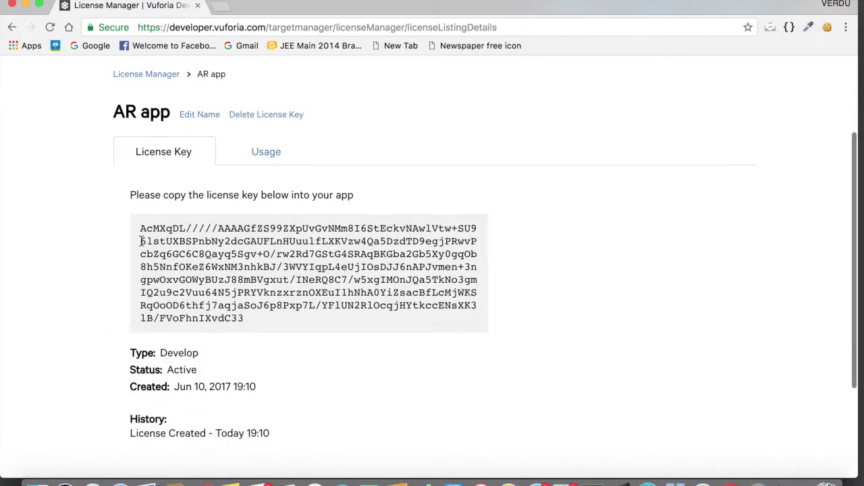
pyautogui.moveTo(141, 229); pyautogui.dragTo(303, 318)
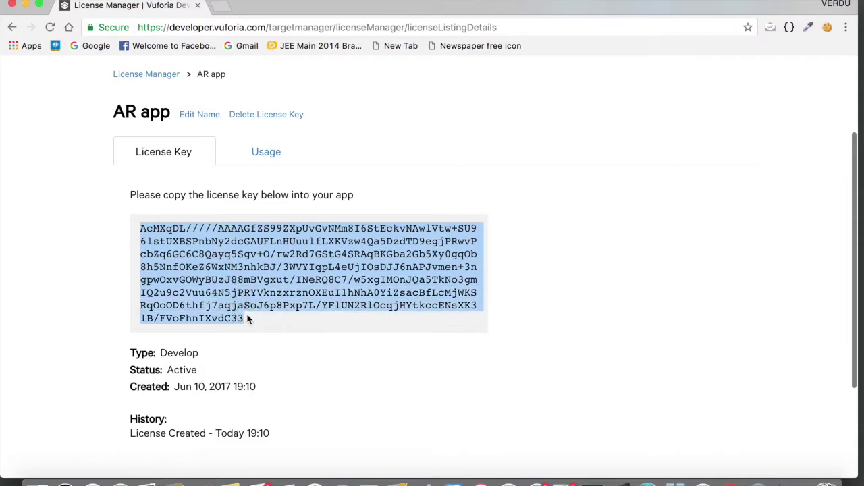
pyautogui.rightClick(215, 262)
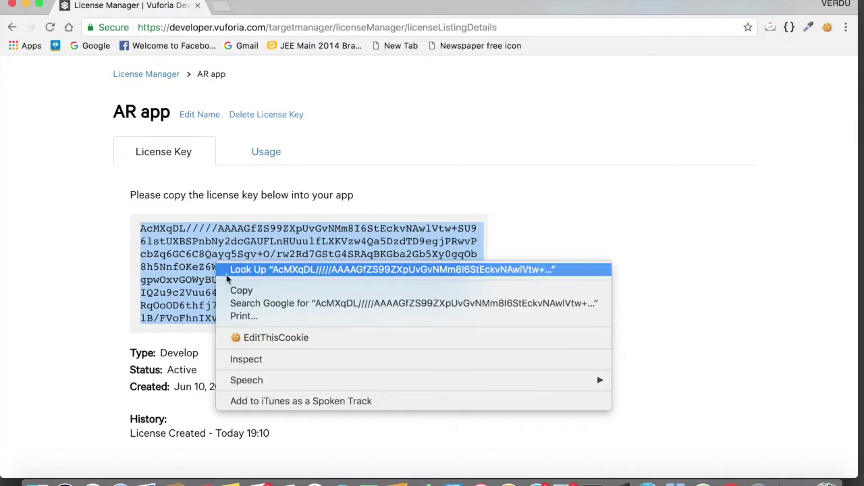
pyautogui.click(236, 291)
pyautogui.scroll(5, 196, 252)
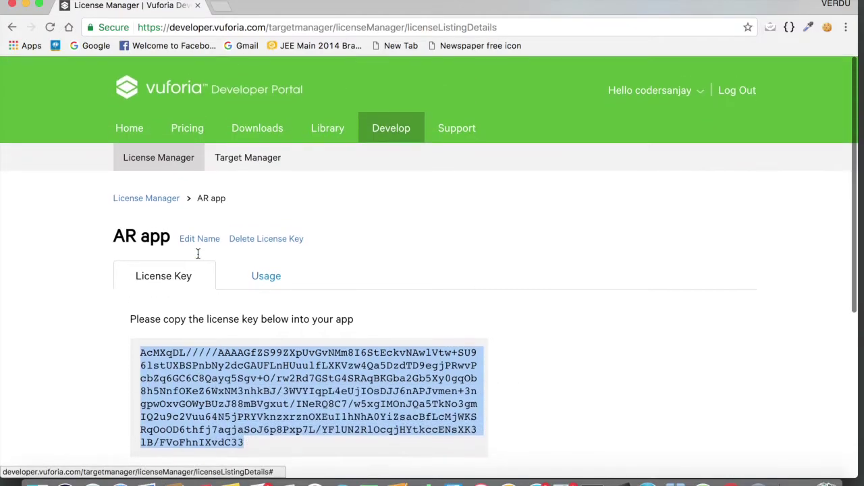
# Step: In Target Manager, try adding a database named 'Awesome Photo', which is rejected for the space
pyautogui.click(248, 158)
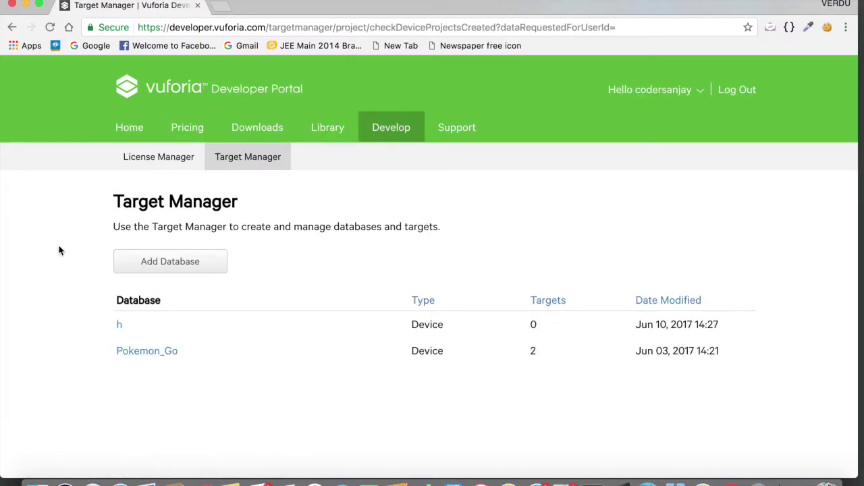
pyautogui.scroll(-1, 59, 251)
pyautogui.click(172, 250)
pyautogui.click(266, 175)
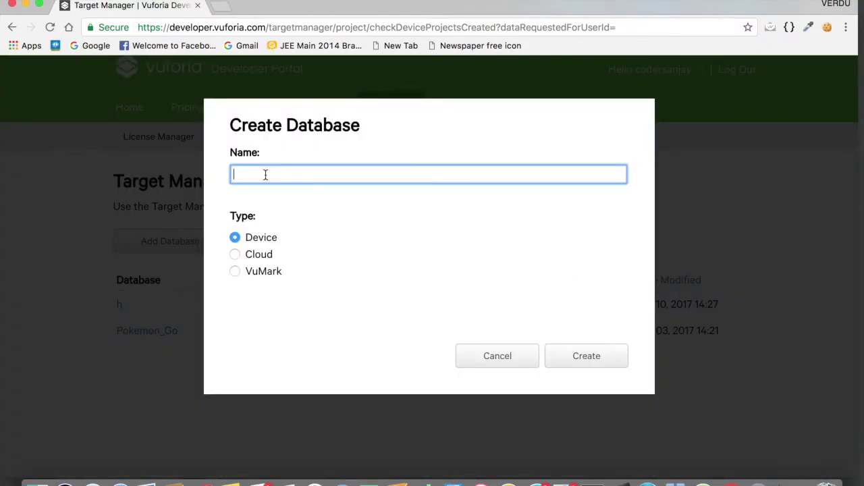
pyautogui.write('Awesome Photo')
pyautogui.click(601, 367)
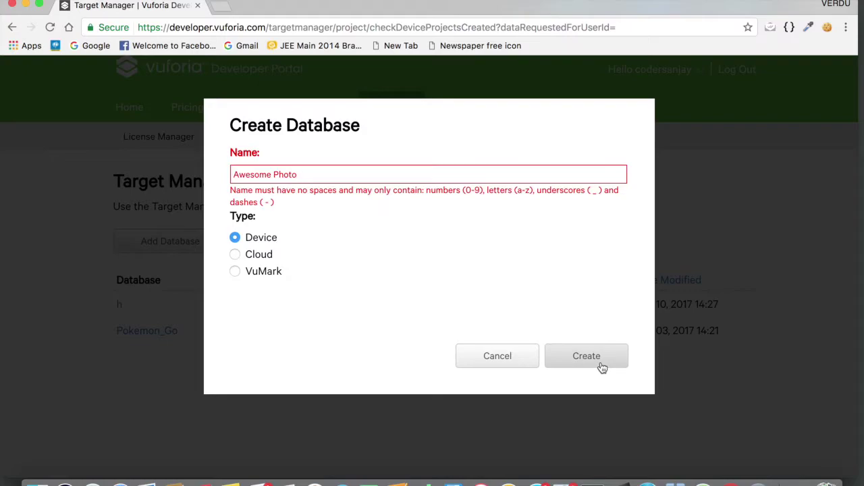
# Step: Replace the space with an underscore and create the Awesome_Photo Device database
pyautogui.moveTo(276, 190); pyautogui.dragTo(314, 192)
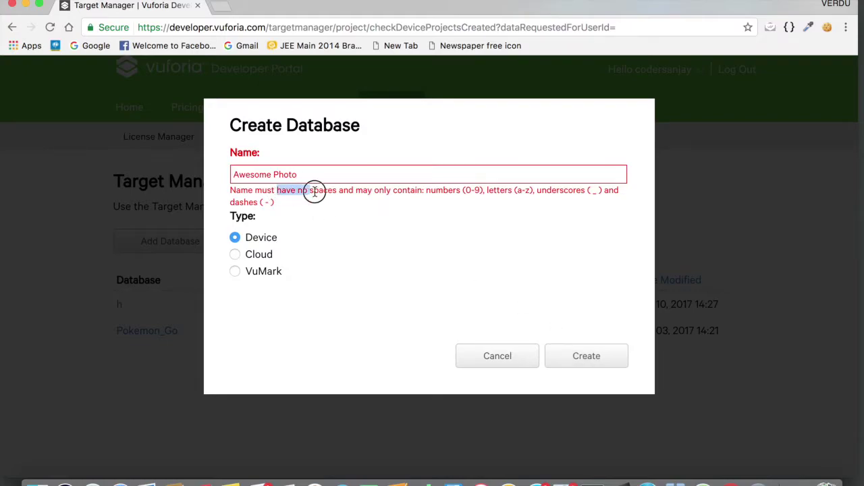
pyautogui.click(273, 175)
pyautogui.press('BackSpace')
pyautogui.write('_')
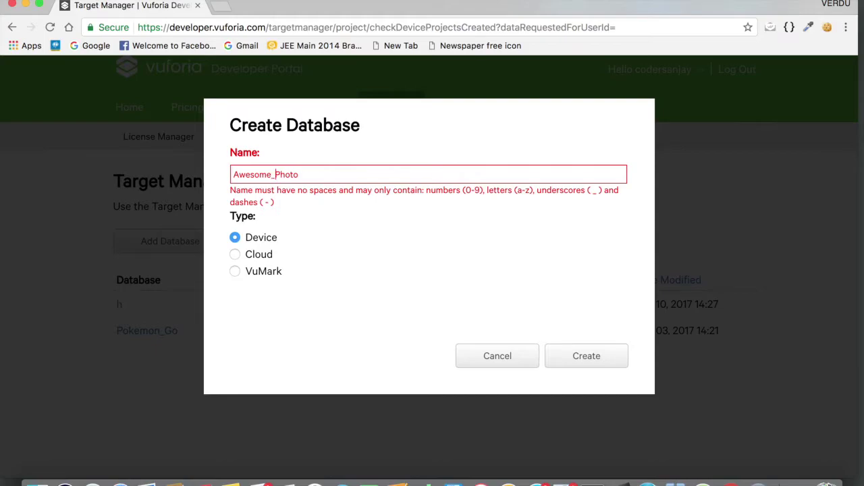
pyautogui.click(598, 361)
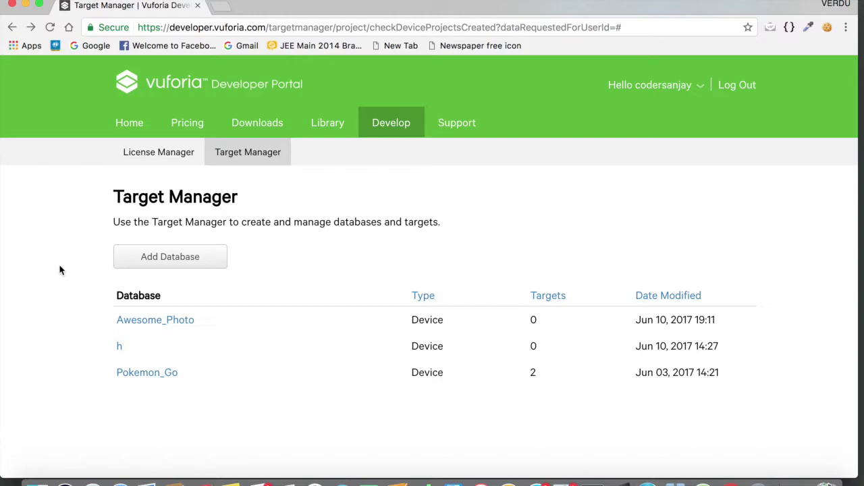
# Step: Open the Awesome_Photo database, start a new target, and preview pokeimg.jpeg on the desktop
pyautogui.click(164, 323)
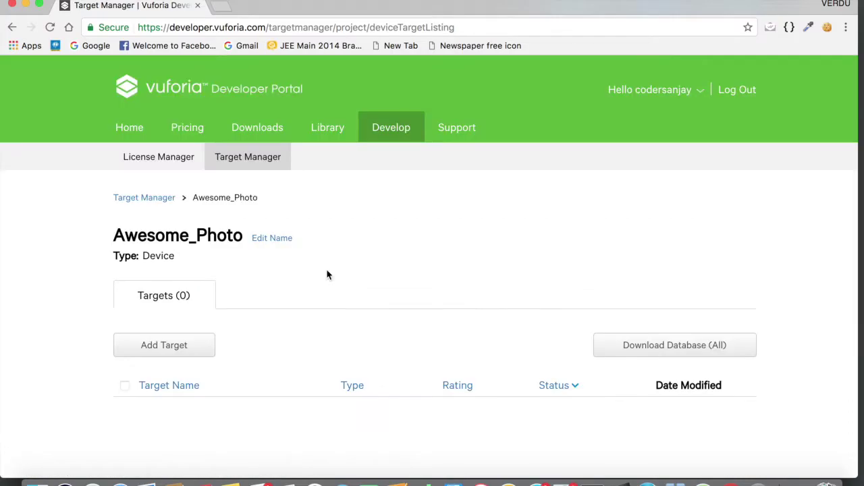
pyautogui.click(166, 347)
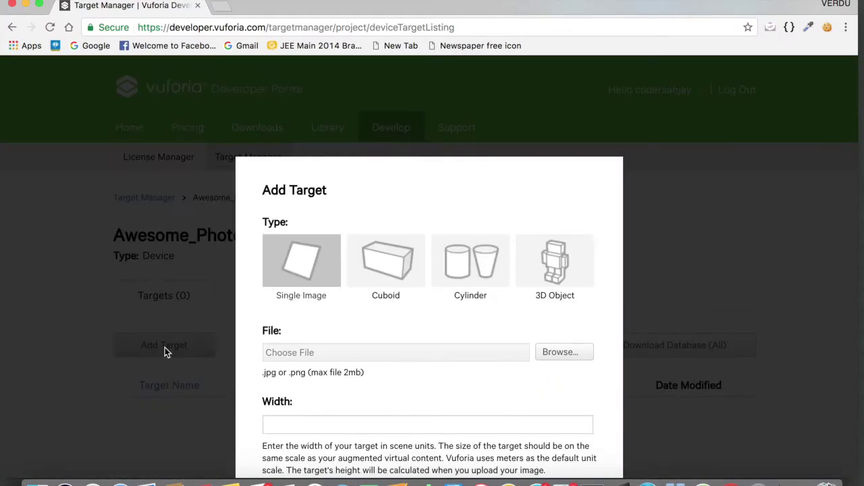
pyautogui.click(25, 5)
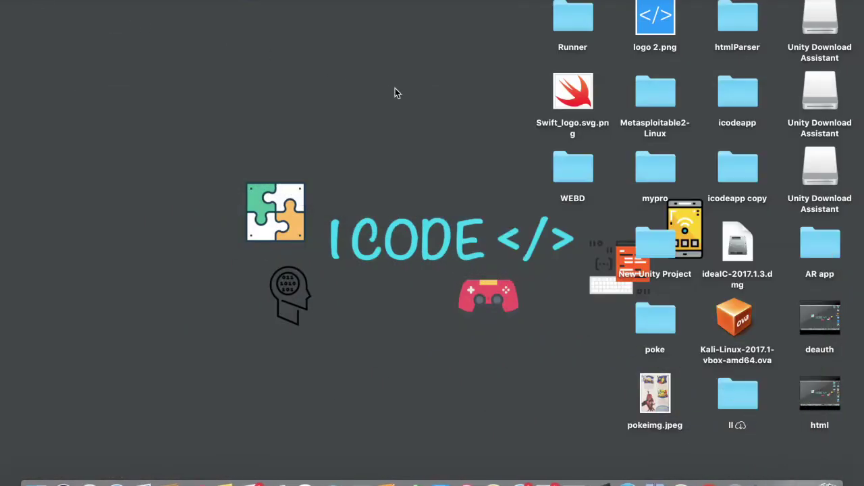
pyautogui.click(654, 398)
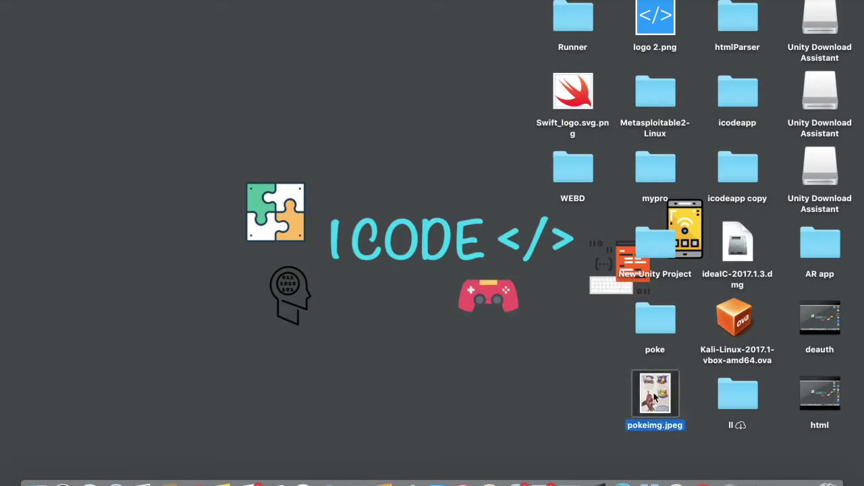
pyautogui.doubleClick(654, 399)
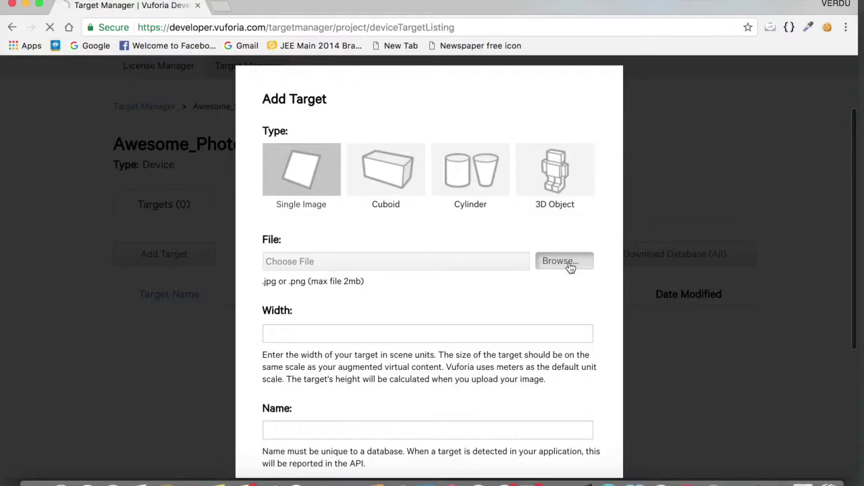
# Step: Add pokeimg.jpeg as a single-image target named pokeimg with width 10
pyautogui.click(560, 260)
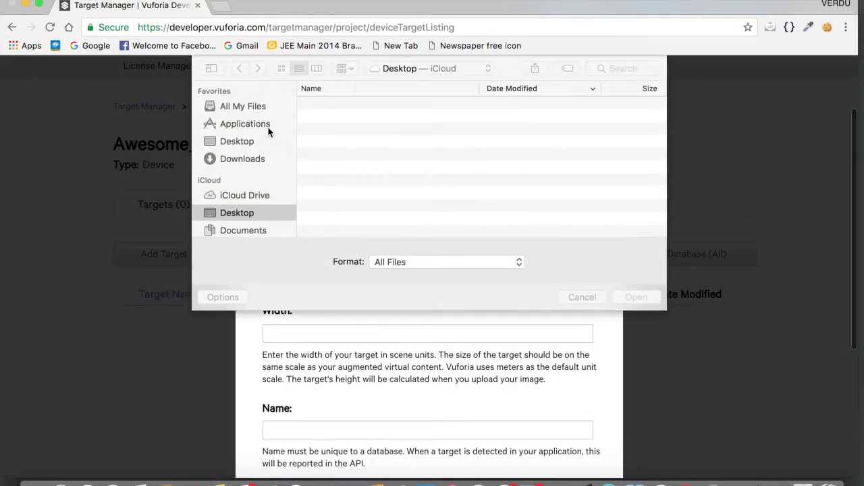
pyautogui.scroll(-1, 354, 210)
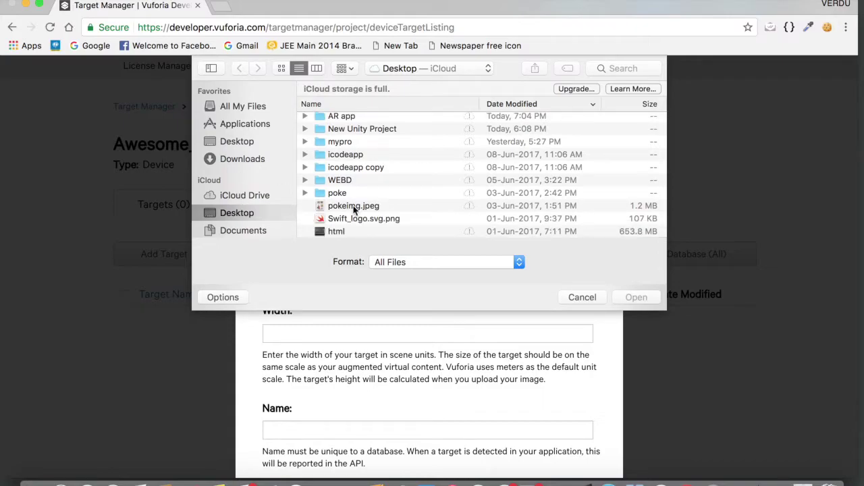
pyautogui.click(354, 208)
pyautogui.click(633, 300)
pyautogui.scroll(-5, 405, 287)
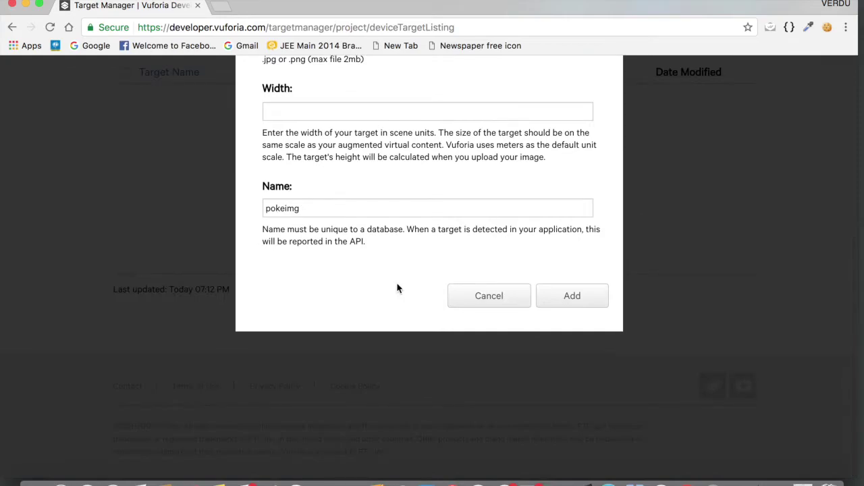
pyautogui.scroll(2, 397, 288)
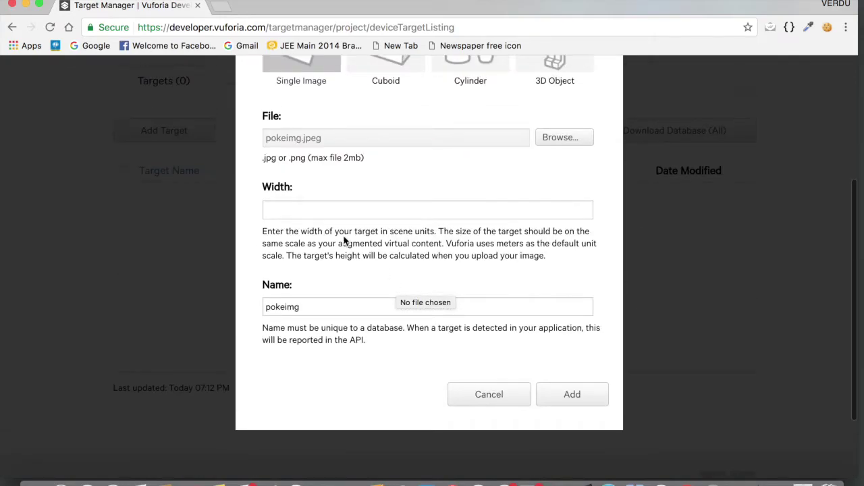
pyautogui.click(299, 209)
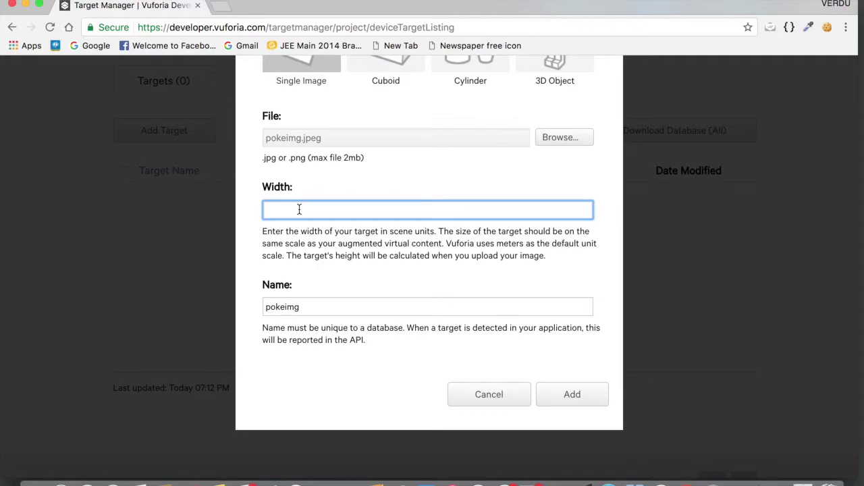
pyautogui.write('10')
pyautogui.moveTo(315, 307); pyautogui.dragTo(229, 307)
pyautogui.click(577, 388)
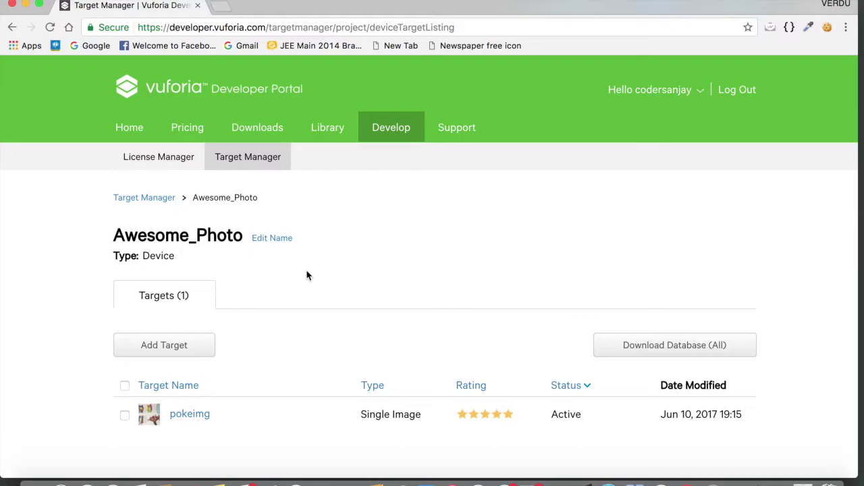
# Step: Select the pokeimg target and download the Awesome_Photo database for Unity Editor
pyautogui.scroll(-3, 307, 276)
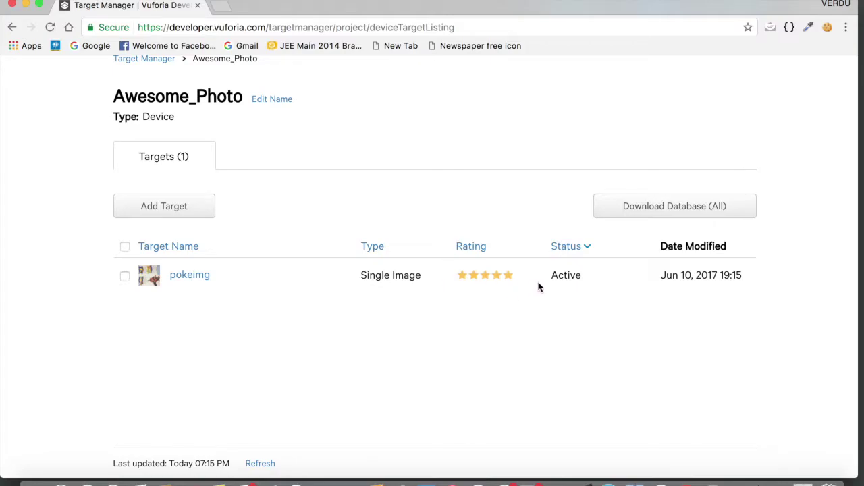
pyautogui.scroll(1, 435, 346)
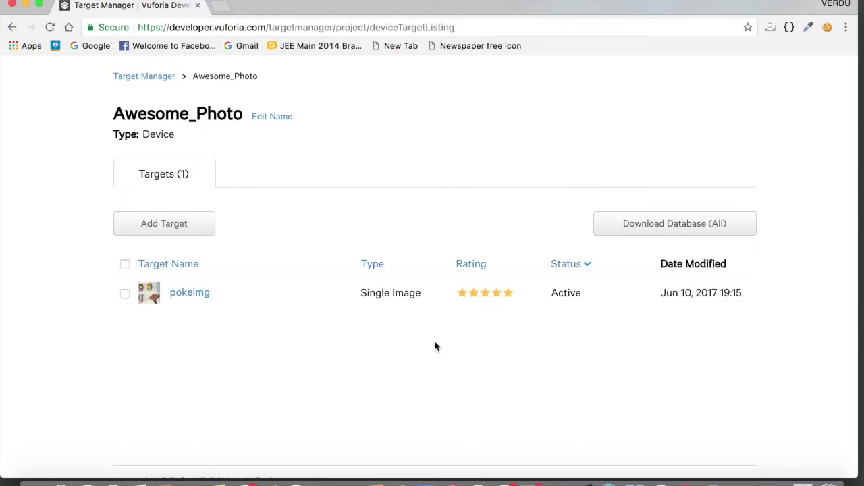
pyautogui.scroll(3, 435, 347)
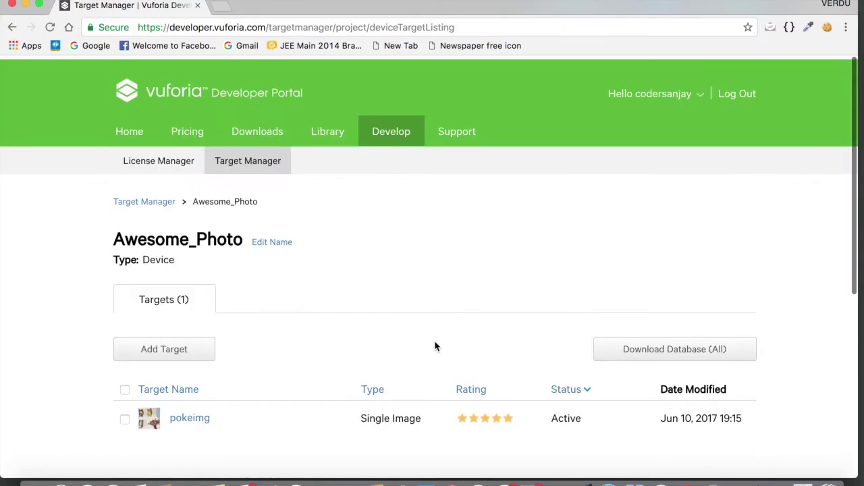
pyautogui.scroll(-2, 435, 347)
pyautogui.scroll(-1, 435, 346)
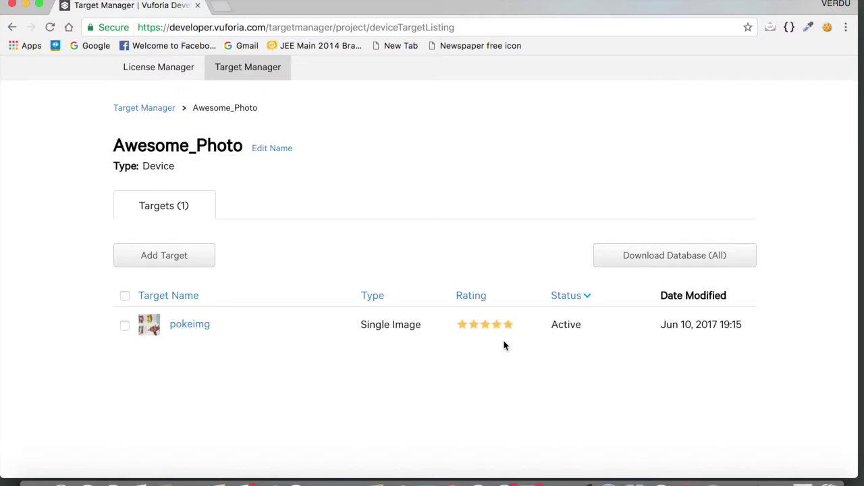
pyautogui.click(125, 328)
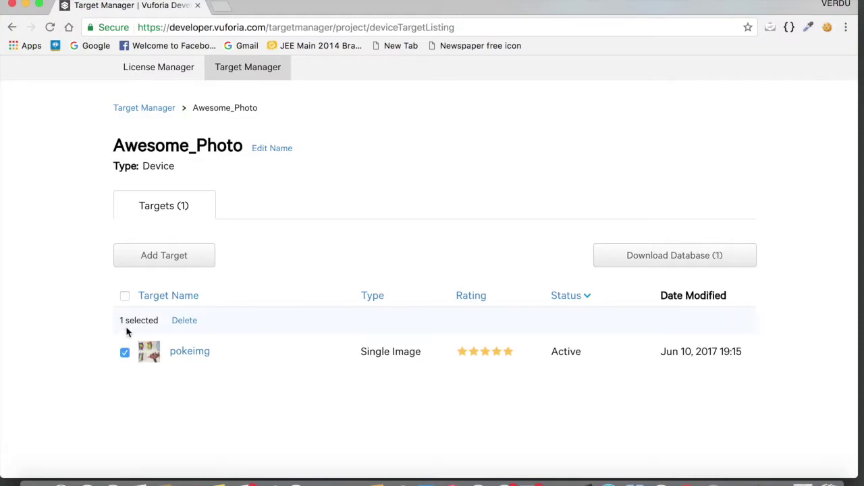
pyautogui.click(671, 262)
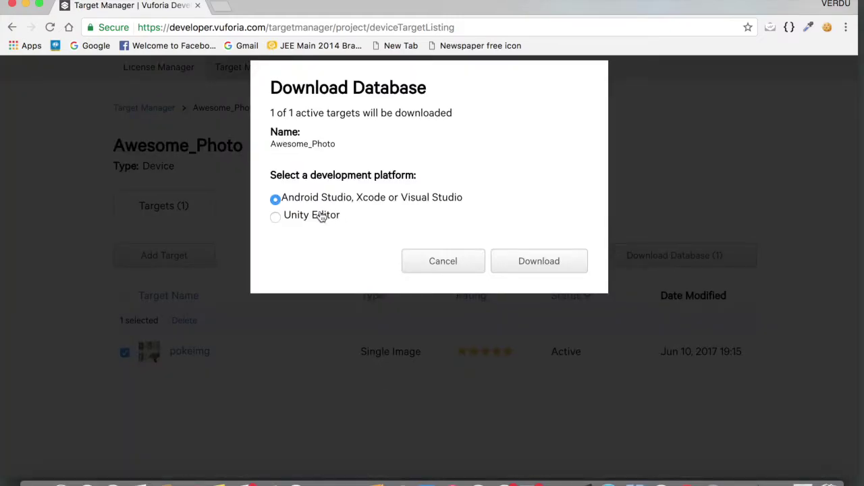
pyautogui.click(289, 218)
pyautogui.click(534, 261)
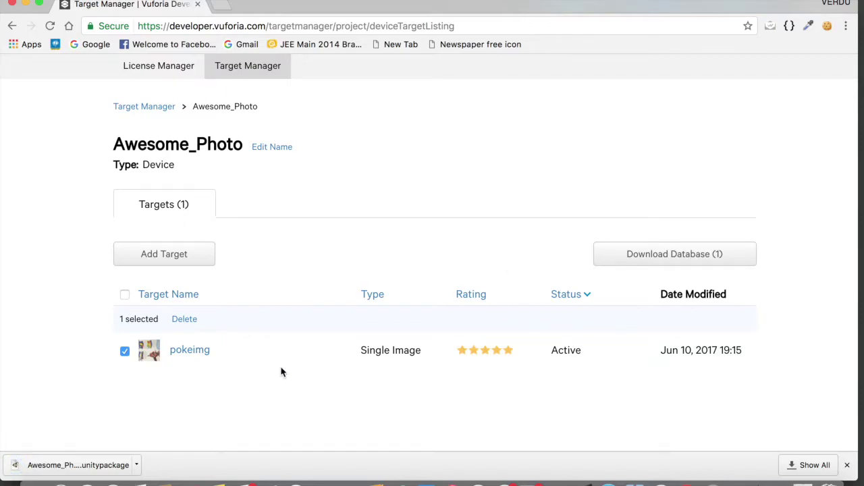
pyautogui.scroll(3, 282, 372)
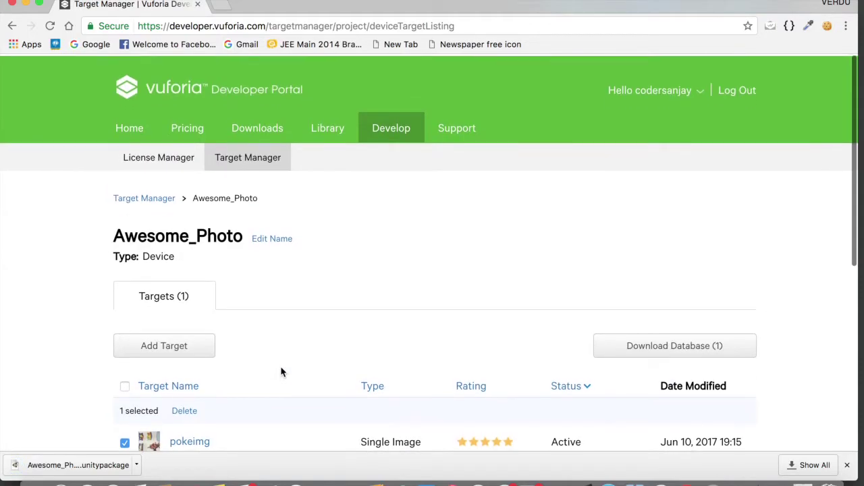
# Step: Download the Vuforia 6.2 Unity SDK and select it with Awesome_Photo in the downloads folder
pyautogui.click(260, 140)
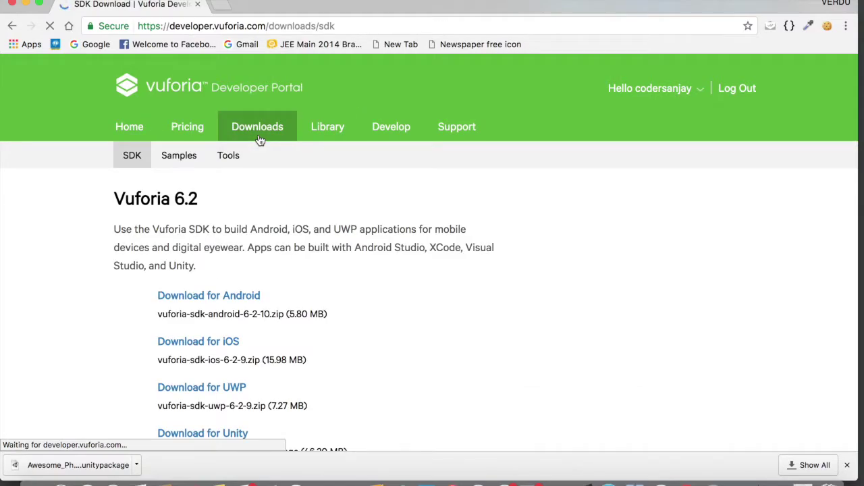
pyautogui.scroll(-3, 260, 139)
pyautogui.scroll(-3, 260, 140)
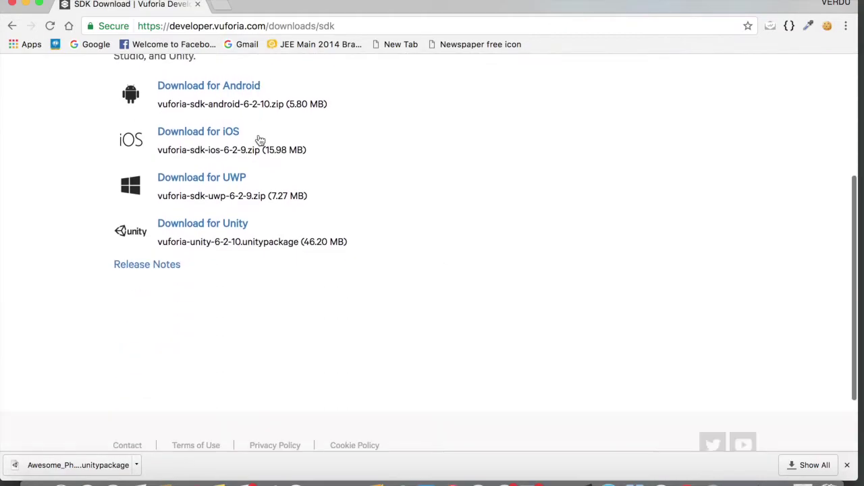
pyautogui.click(205, 224)
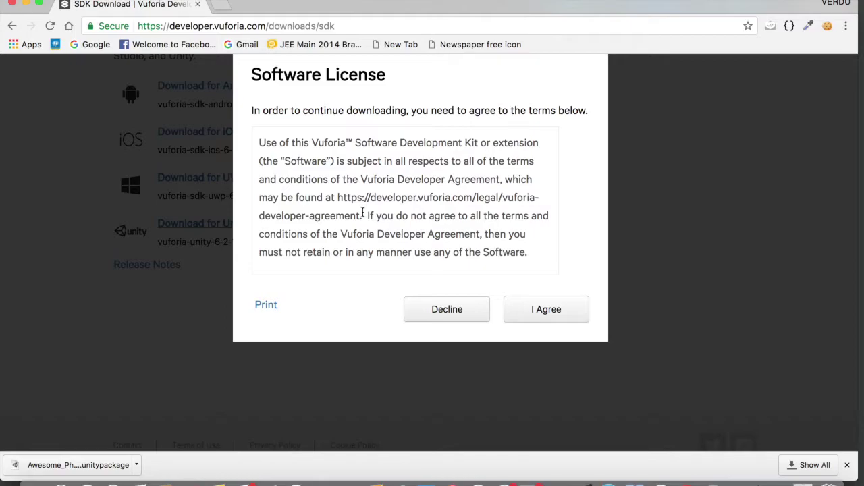
pyautogui.click(536, 306)
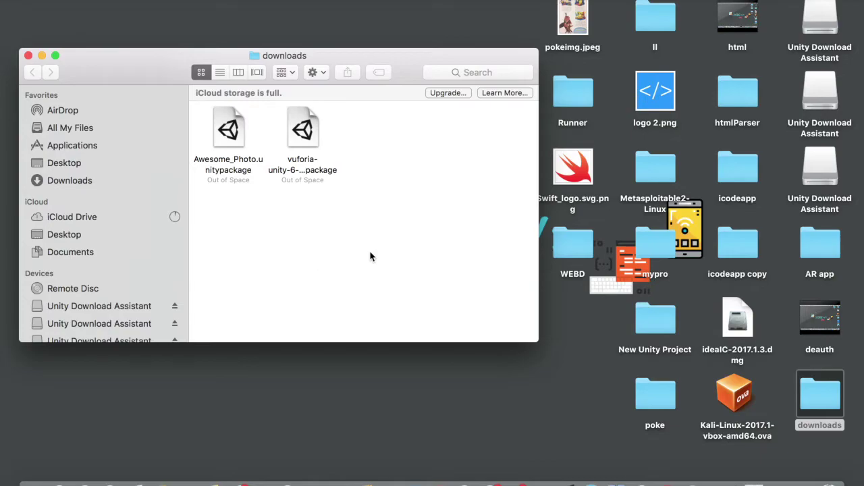
pyautogui.moveTo(392, 249); pyautogui.dragTo(207, 135)
# Step: Delete the Main Camera from Unity's Untitled scene so only the Directional Light remains
pyautogui.click(368, 269)
pyautogui.click(810, 481)
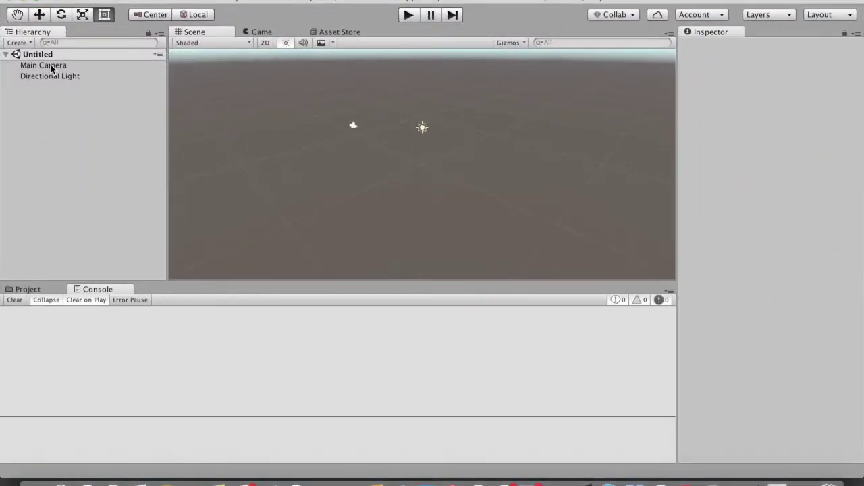
pyautogui.click(51, 68)
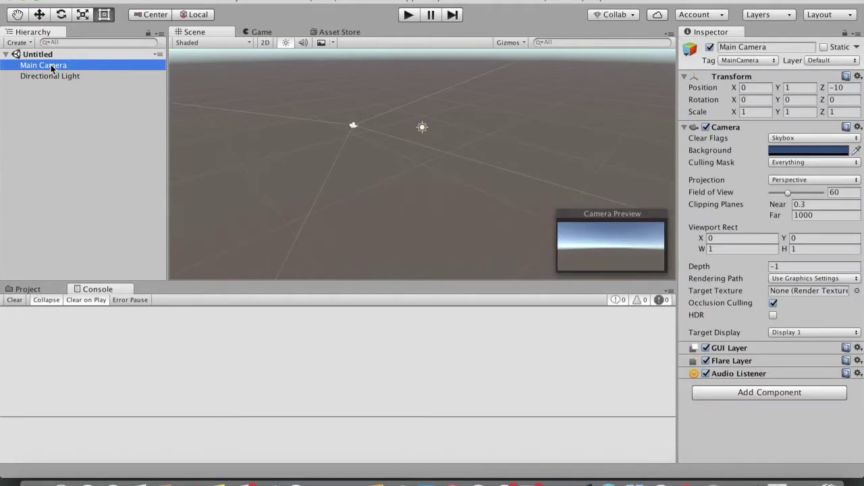
pyautogui.rightClick(50, 68)
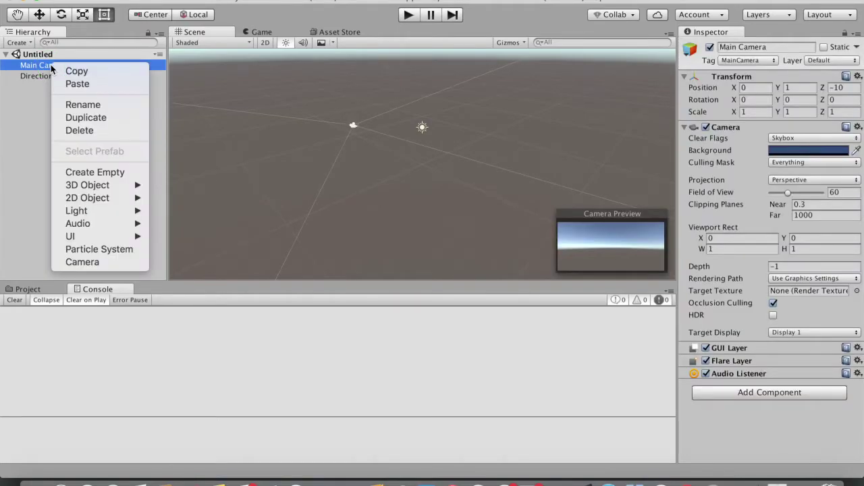
pyautogui.click(81, 132)
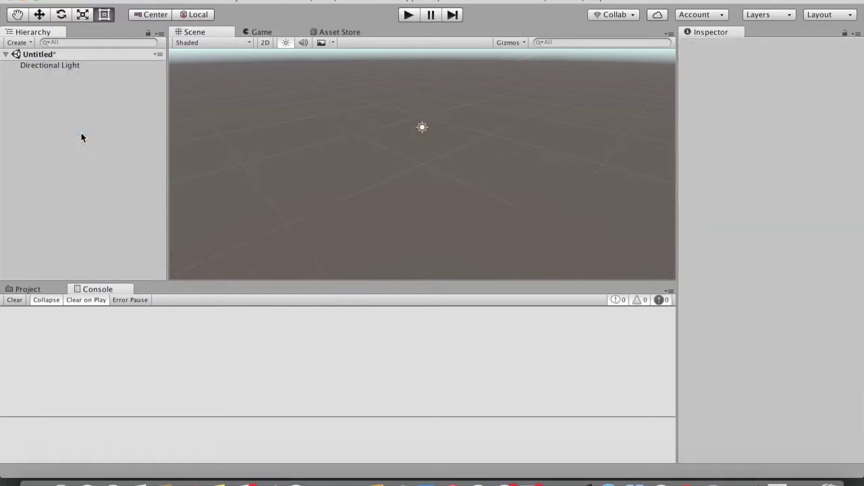
pyautogui.click(25, 2)
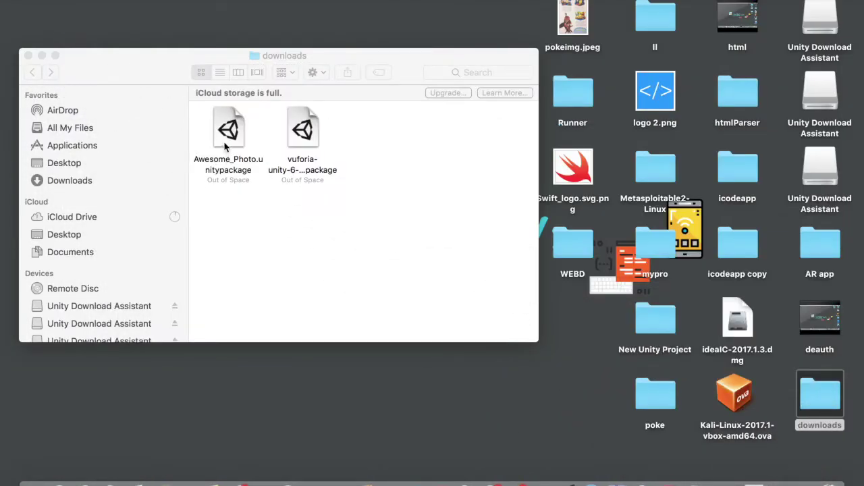
# Step: Import all files of the vuforia-unity package, choosing No Thanks for the API upgrade
pyautogui.click(227, 147)
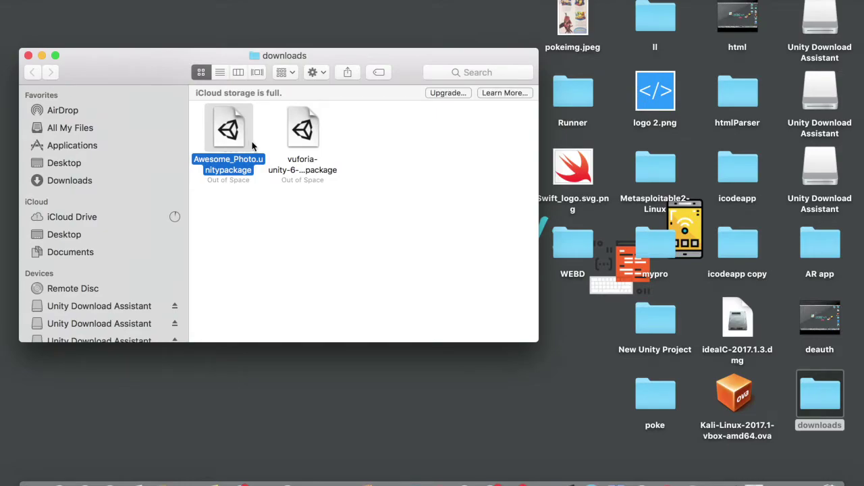
pyautogui.click(306, 143)
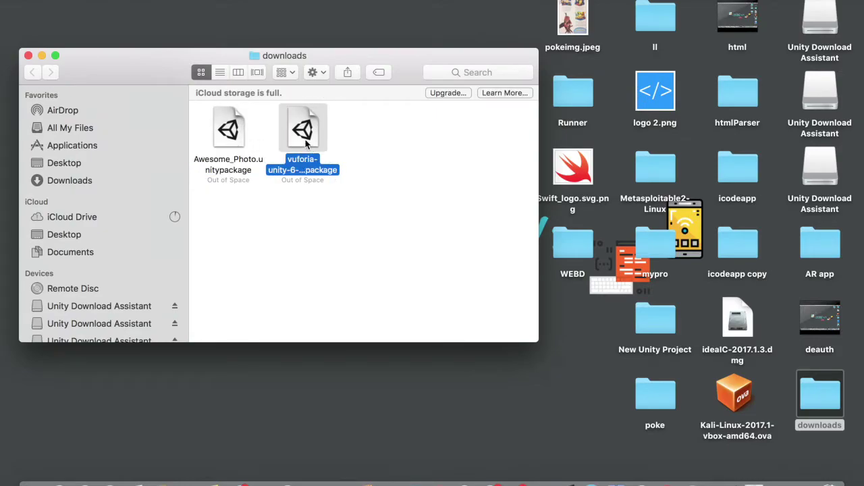
pyautogui.doubleClick(306, 141)
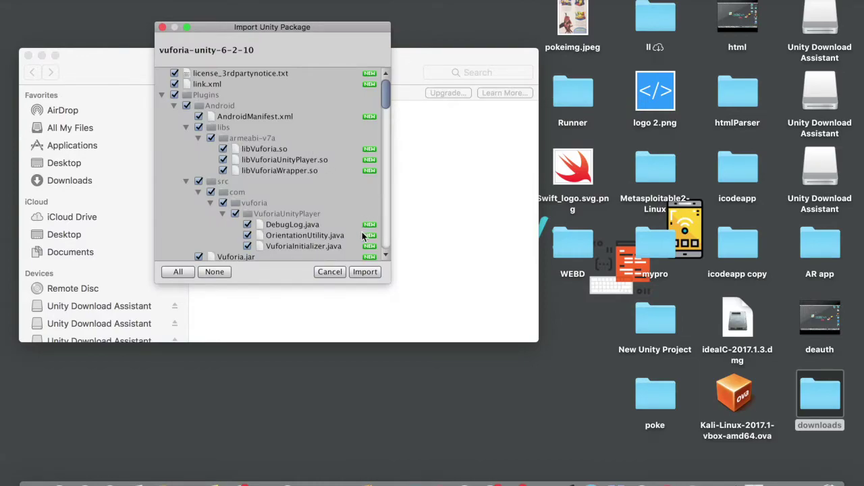
pyautogui.click(366, 273)
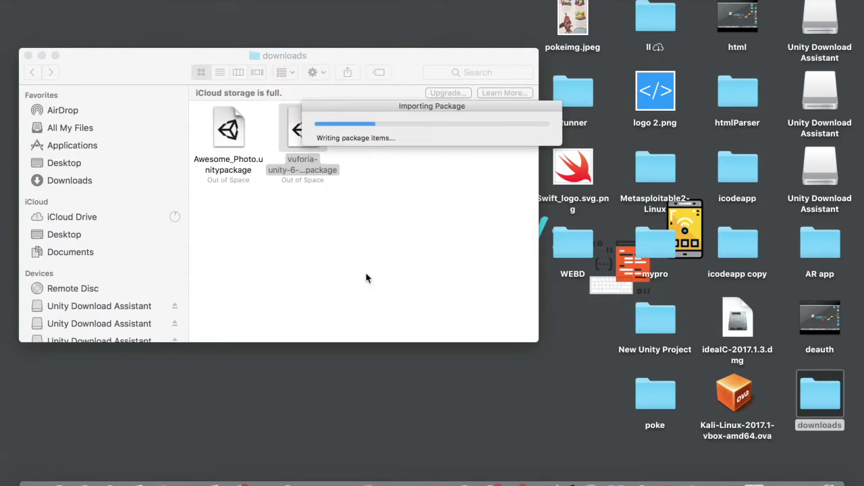
pyautogui.click(827, 482)
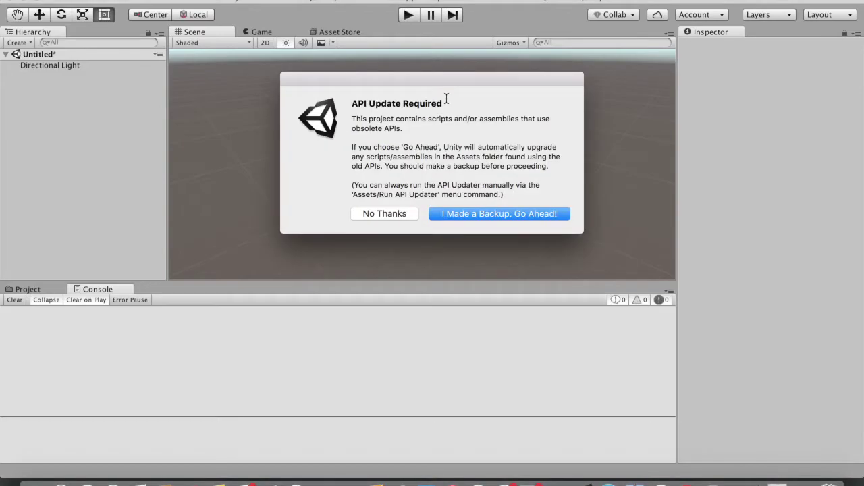
pyautogui.click(384, 214)
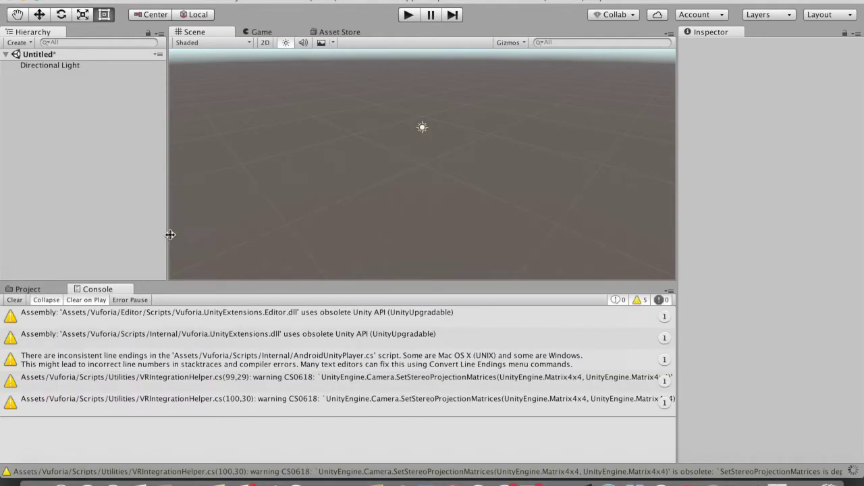
# Step: Import the Awesome_Photo.unitypackage target database into the project Assets
pyautogui.click(44, 291)
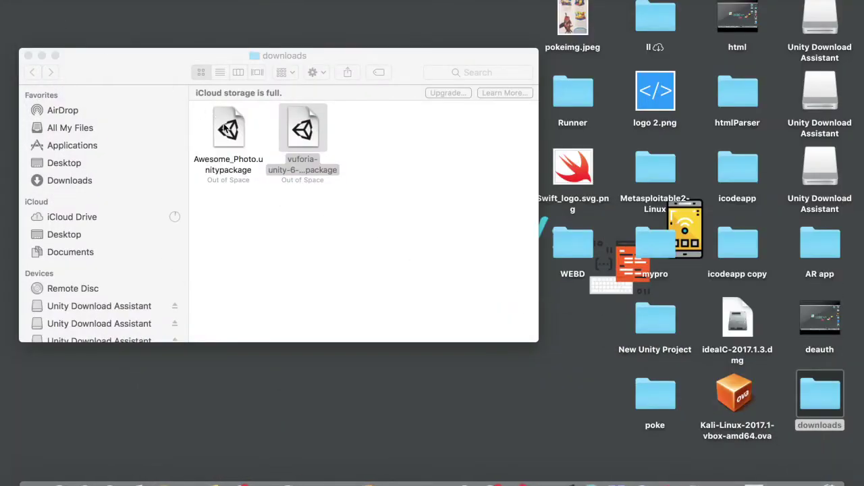
pyautogui.doubleClick(228, 135)
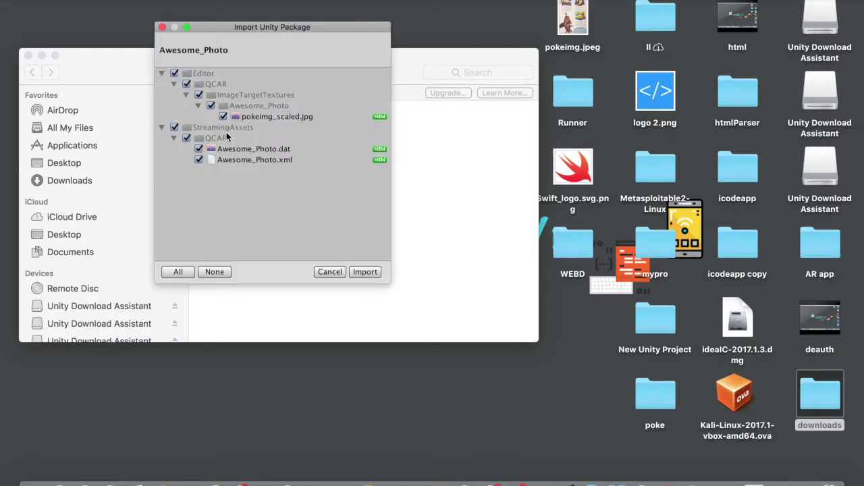
pyautogui.click(375, 277)
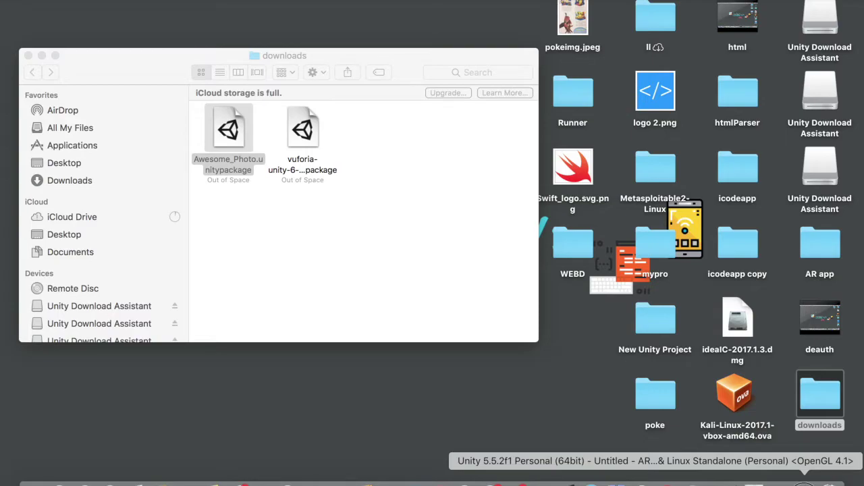
pyautogui.click(655, 482)
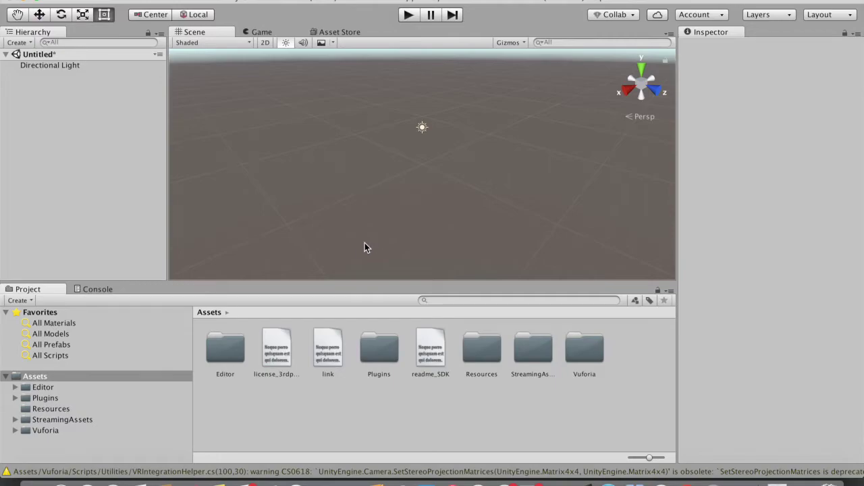
# Step: Find the ARCamera prefab with an 'ar' project search and drag it into the Hierarchy
pyautogui.click(459, 300)
pyautogui.write('ar')
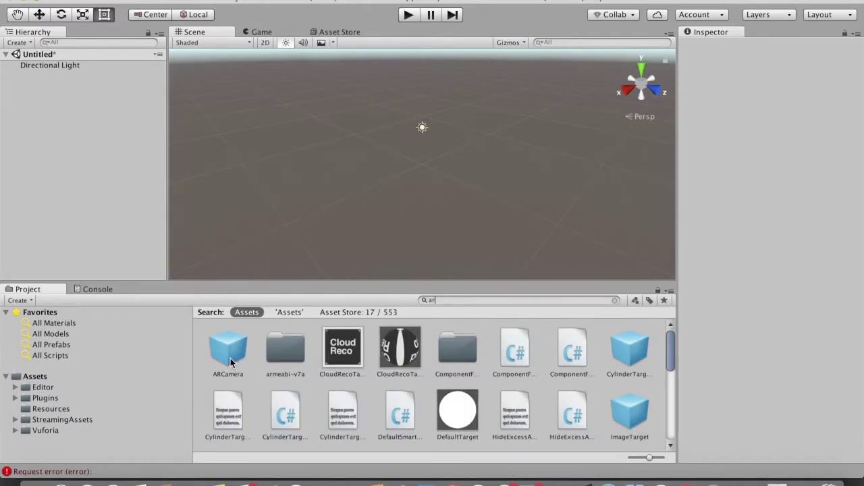
pyautogui.moveTo(230, 356); pyautogui.dragTo(43, 128)
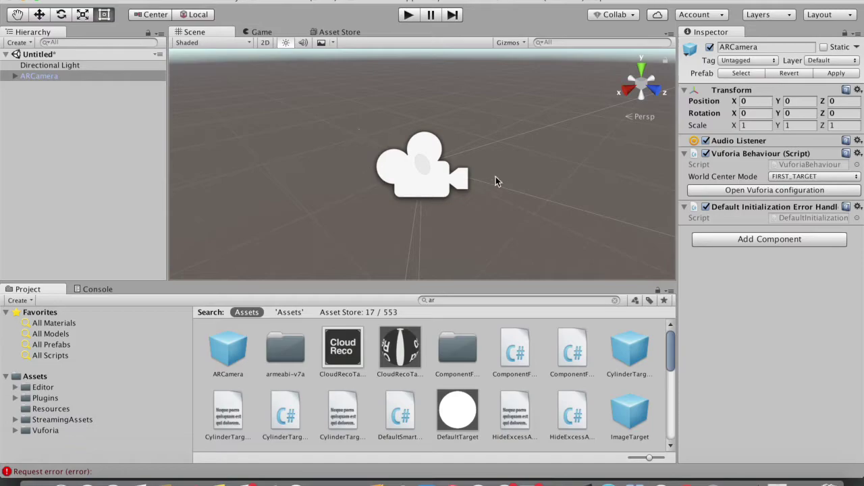
# Step: Set the ARCamera's Transform Rotation X to 90 so it points straight down
pyautogui.click(35, 78)
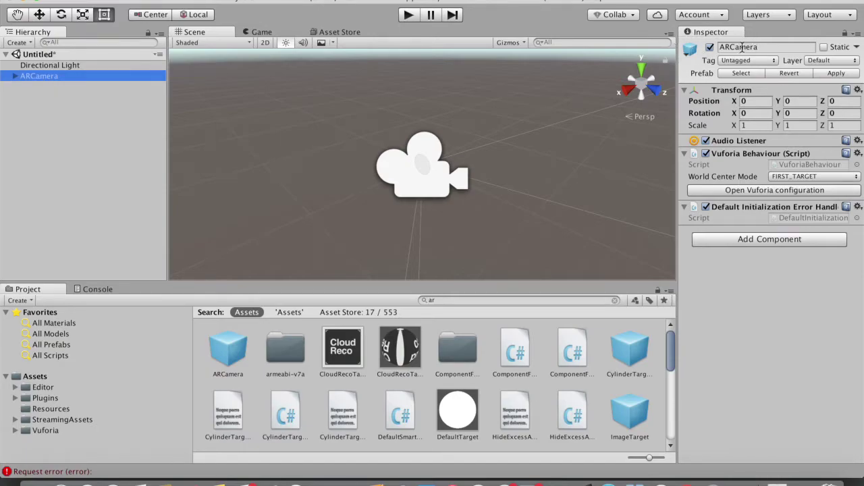
pyautogui.click(752, 113)
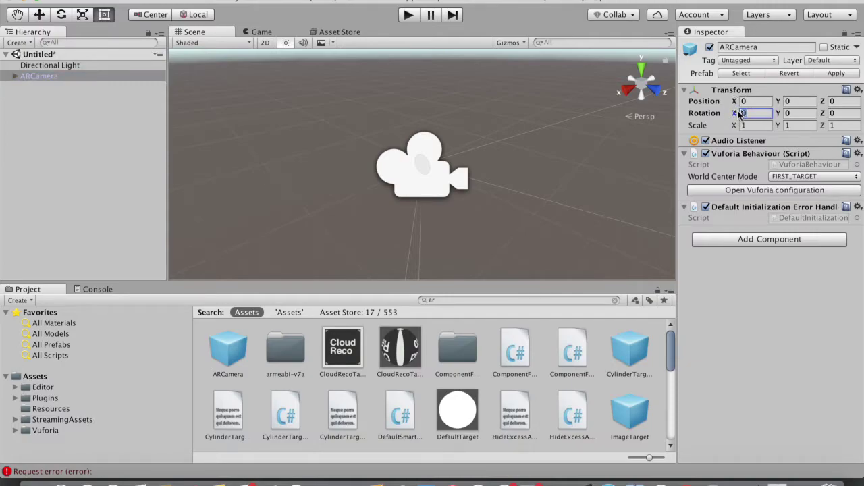
pyautogui.write('90')
pyautogui.scroll(-3, 519, 205)
pyautogui.scroll(-3, 519, 205)
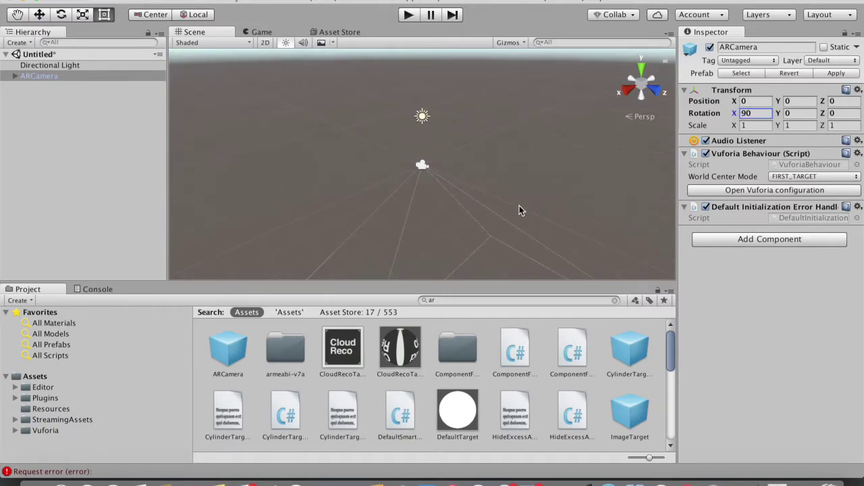
pyautogui.scroll(-2, 519, 205)
pyautogui.scroll(5, 520, 210)
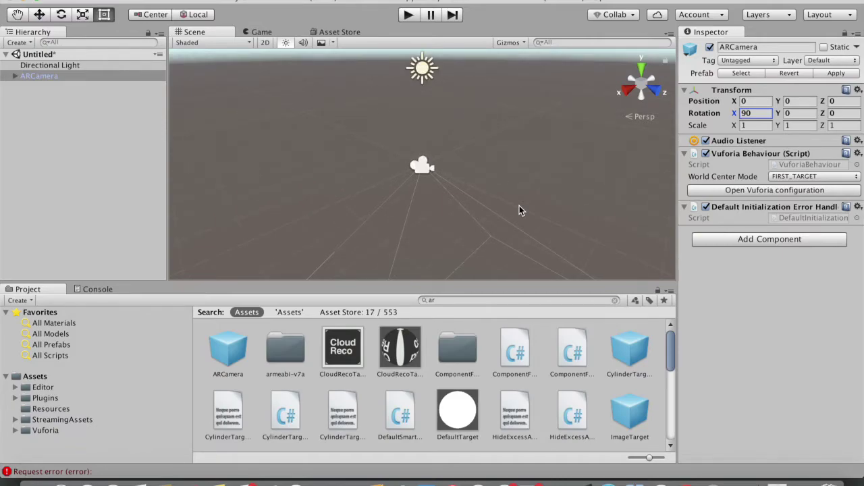
# Step: Search the project for 'image' and add the ImageTarget prefab to the Hierarchy
pyautogui.doubleClick(442, 299)
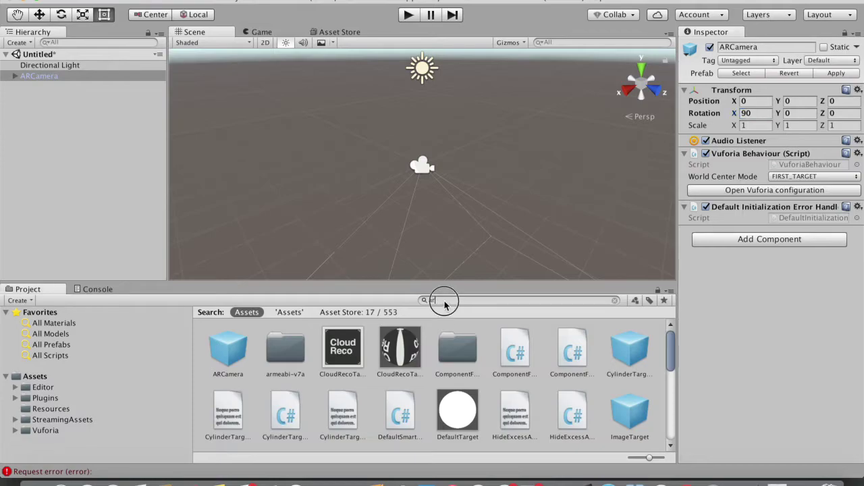
pyautogui.write('image')
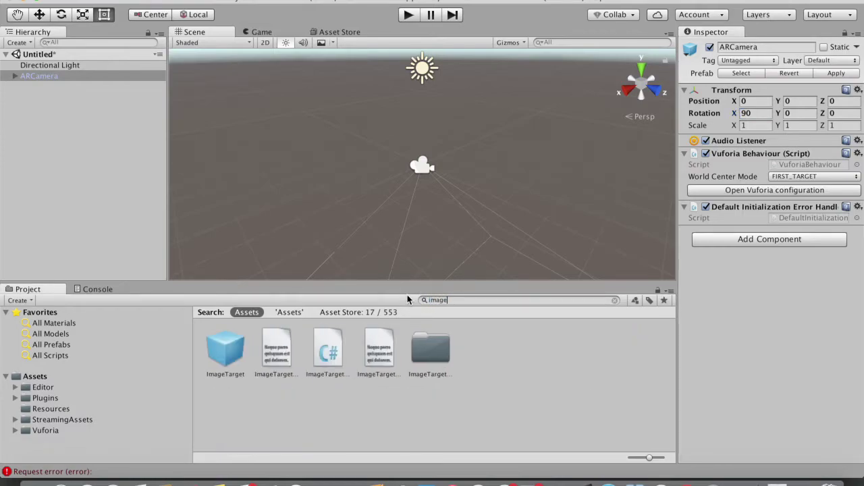
pyautogui.moveTo(228, 356); pyautogui.dragTo(58, 158)
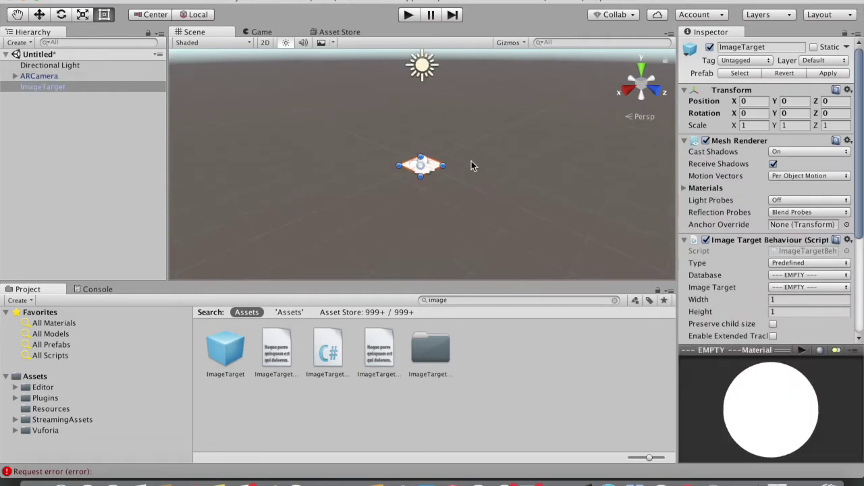
pyautogui.scroll(2, 471, 166)
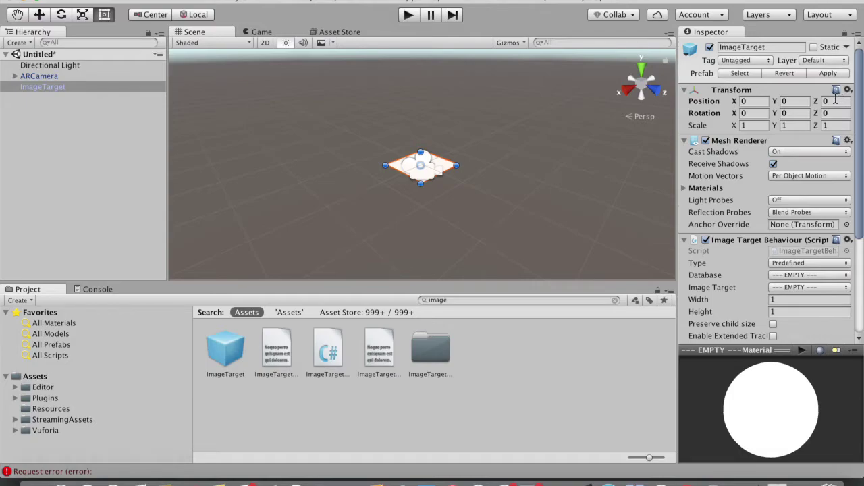
pyautogui.scroll(-5, 734, 189)
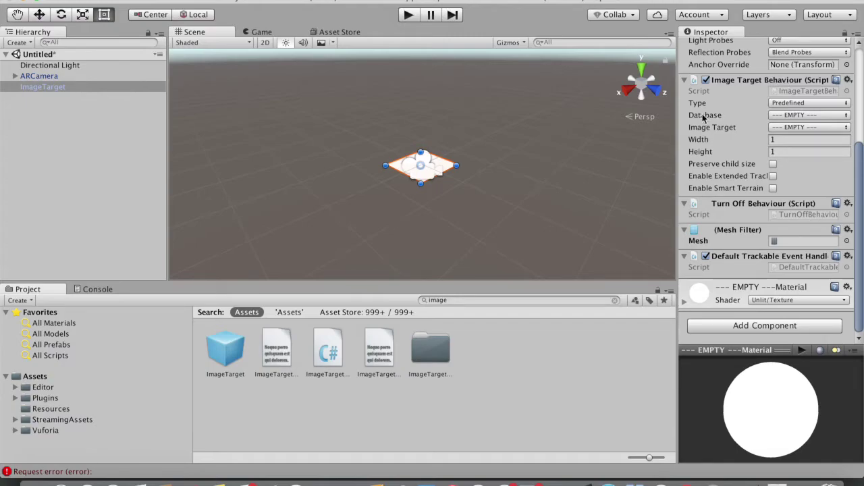
# Step: Set the ImageTarget's database to Awesome_Photo (pokeimg target, 10 by 7.5) and frame it
pyautogui.click(837, 118)
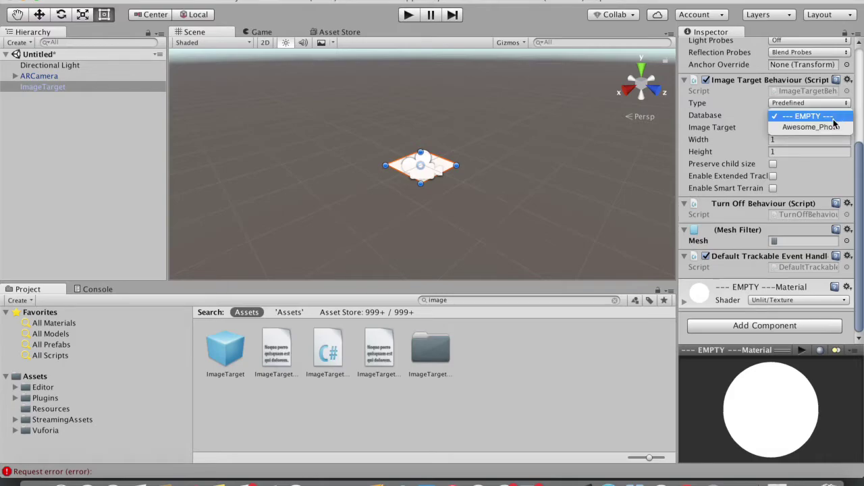
pyautogui.click(825, 127)
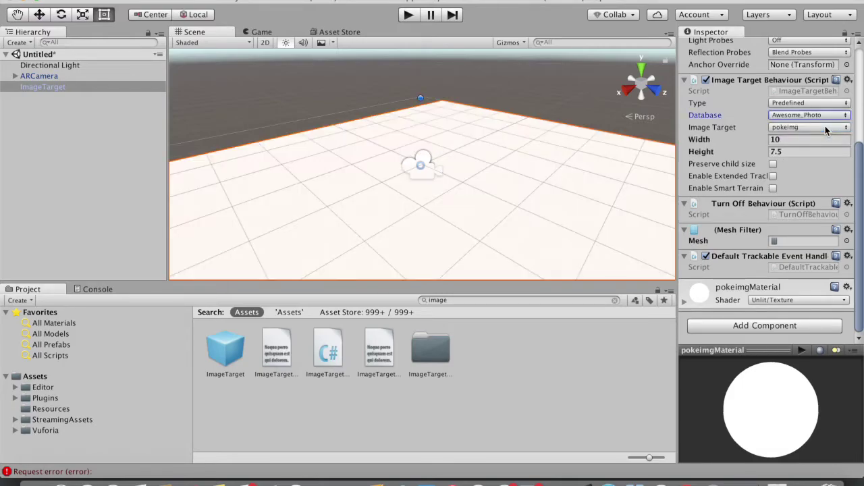
pyautogui.press('f')
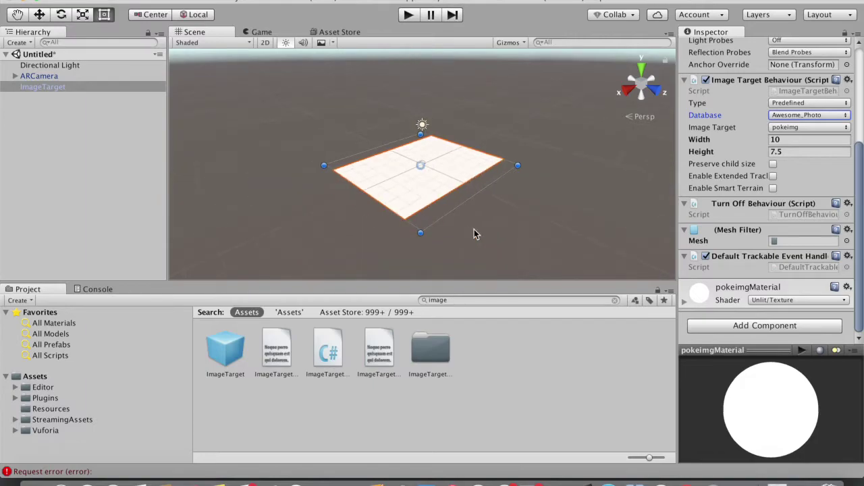
pyautogui.scroll(4, 474, 230)
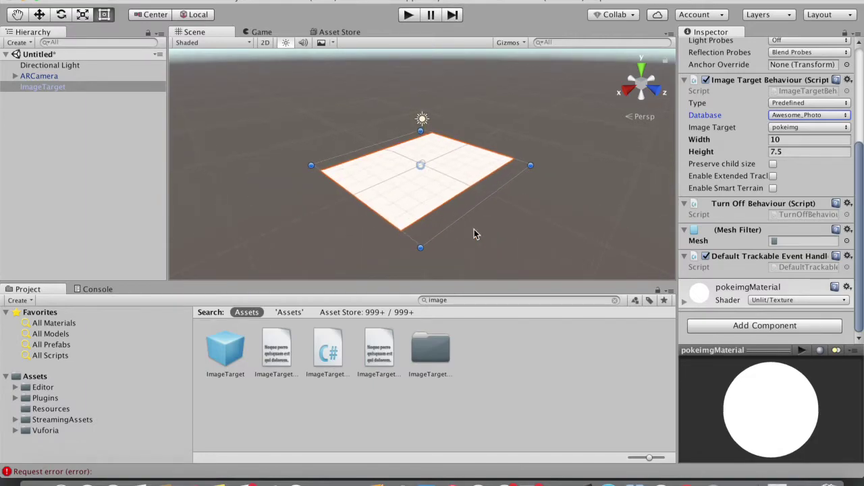
pyautogui.scroll(1, 474, 233)
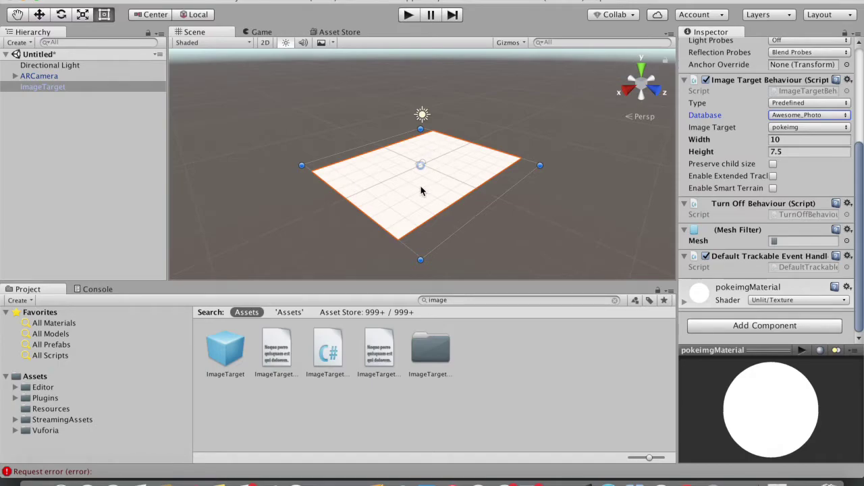
# Step: Browse to ImageTargetTextures/Awesome_Photo and inspect the pokeimg_scaled texture
pyautogui.click(433, 350)
pyautogui.doubleClick(433, 351)
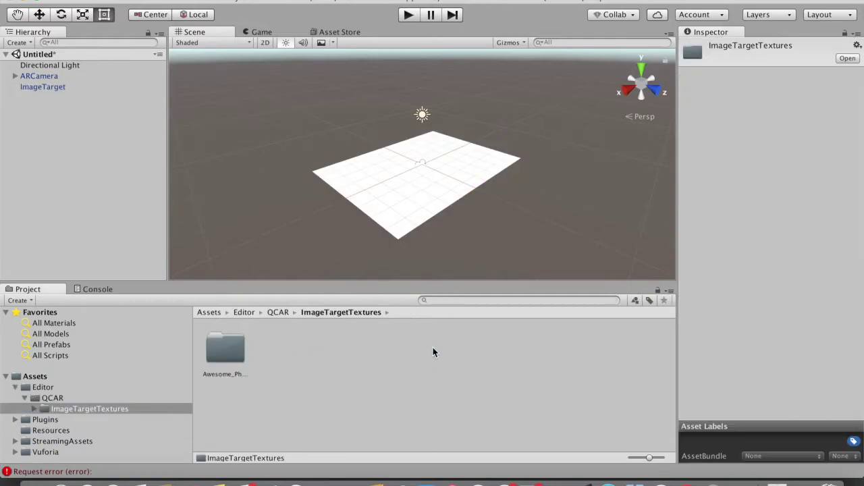
pyautogui.doubleClick(227, 350)
pyautogui.click(229, 351)
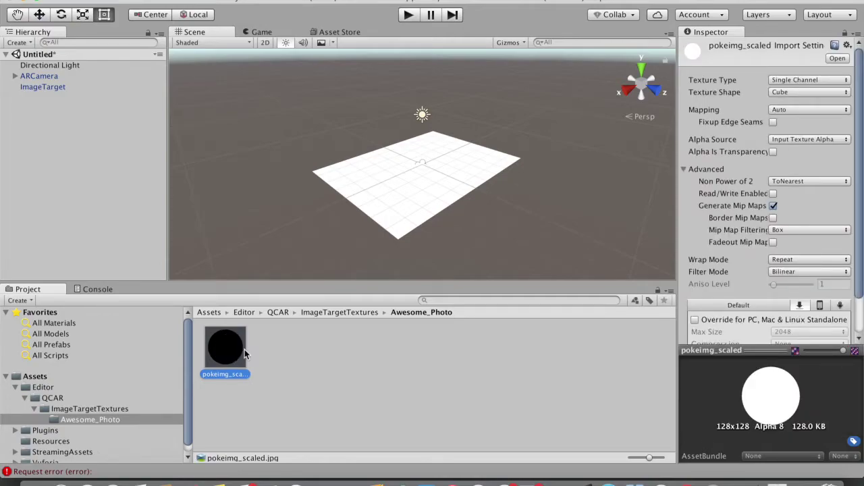
pyautogui.click(274, 352)
# Step: Import pokeimg.jpeg from the desktop into Awesome_Photo and apply it to the target plane
pyautogui.moveTo(573, 3); pyautogui.dragTo(537, 123)
pyautogui.moveTo(640, 173); pyautogui.dragTo(591, 69)
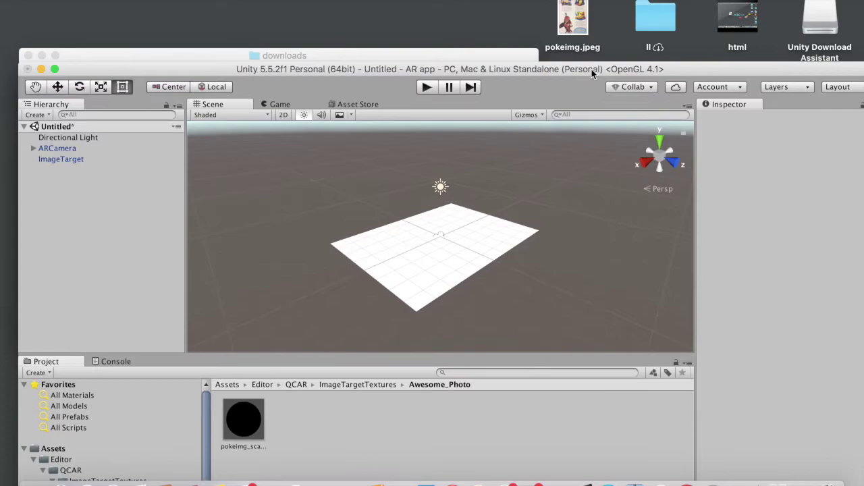
pyautogui.moveTo(579, 16); pyautogui.dragTo(392, 364)
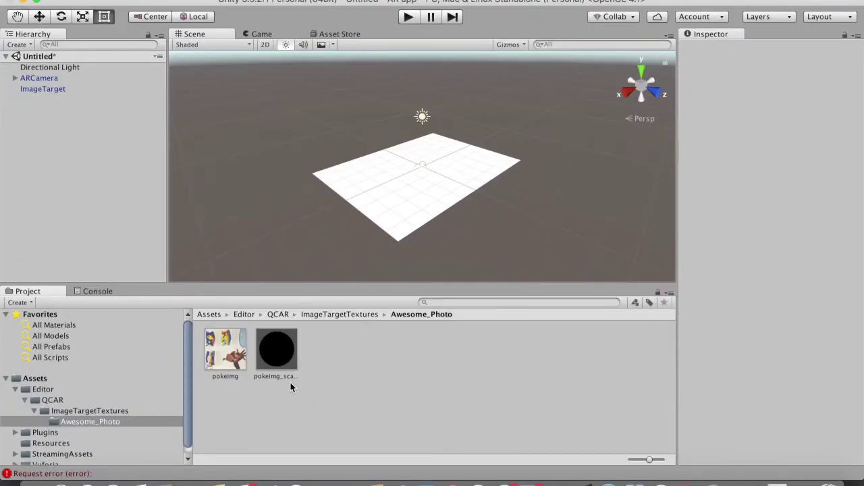
pyautogui.moveTo(228, 361); pyautogui.dragTo(375, 182)
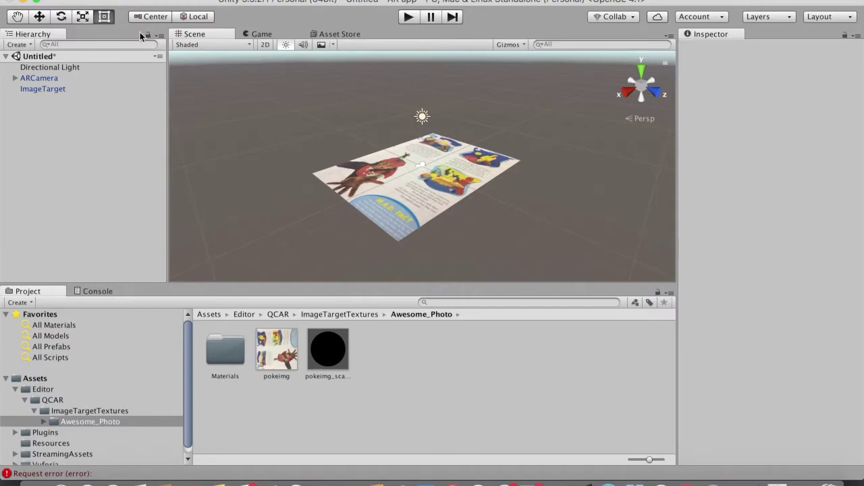
# Step: Search Chrome for 'pokemon' and open the Charizard page on ROEStudios 3D Pokemon Models
pyautogui.click(24, 3)
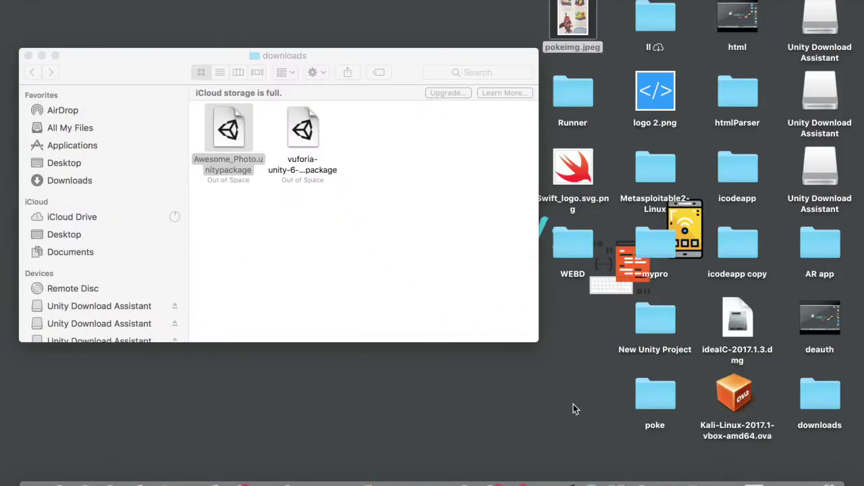
pyautogui.click(674, 480)
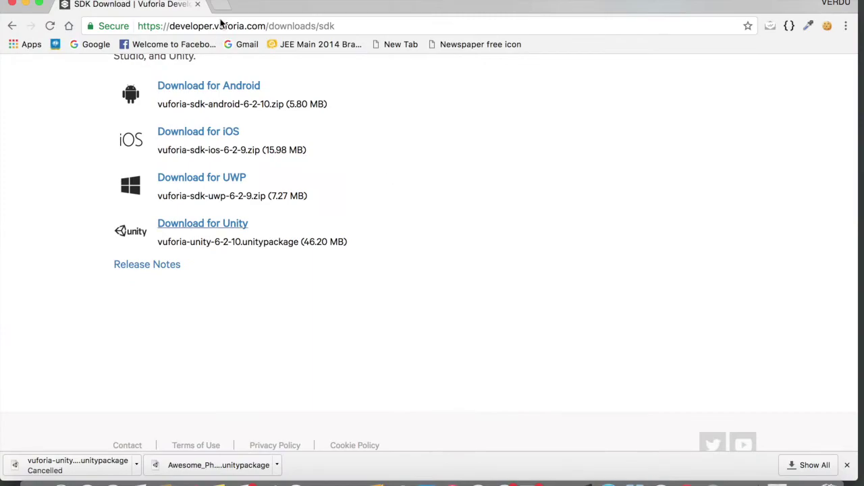
pyautogui.click(224, 4)
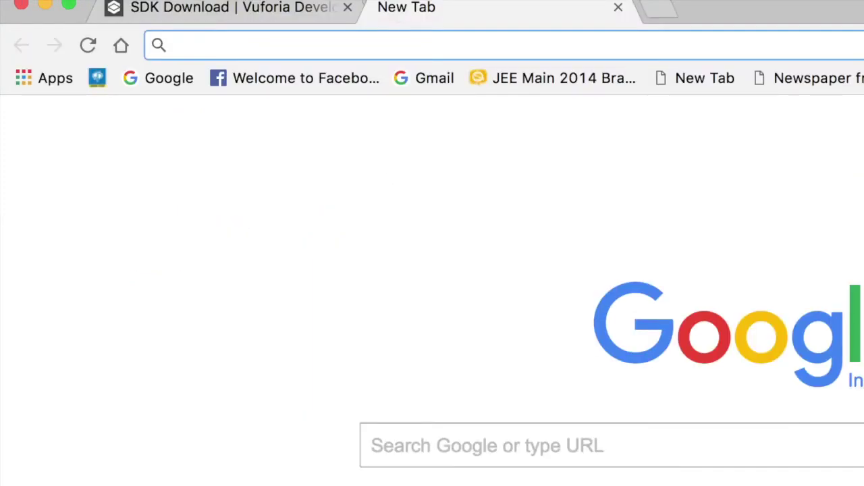
pyautogui.write('pokemon')
pyautogui.press('Return')
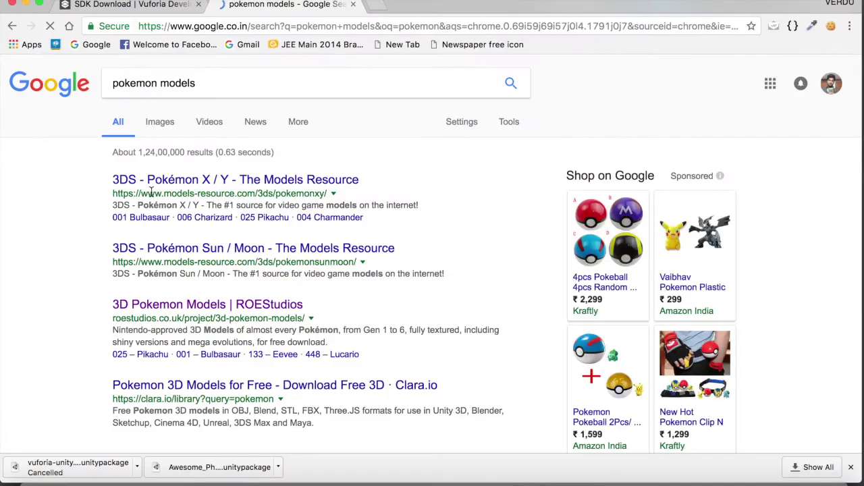
pyautogui.scroll(-1, 263, 343)
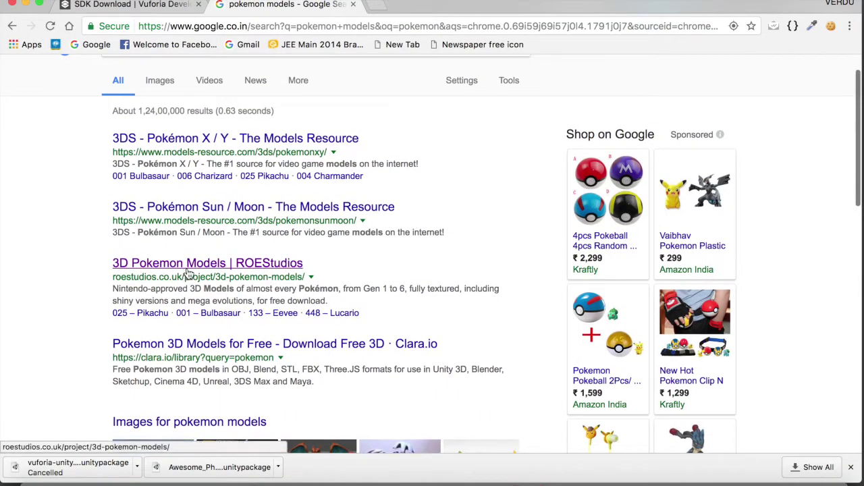
pyautogui.click(211, 267)
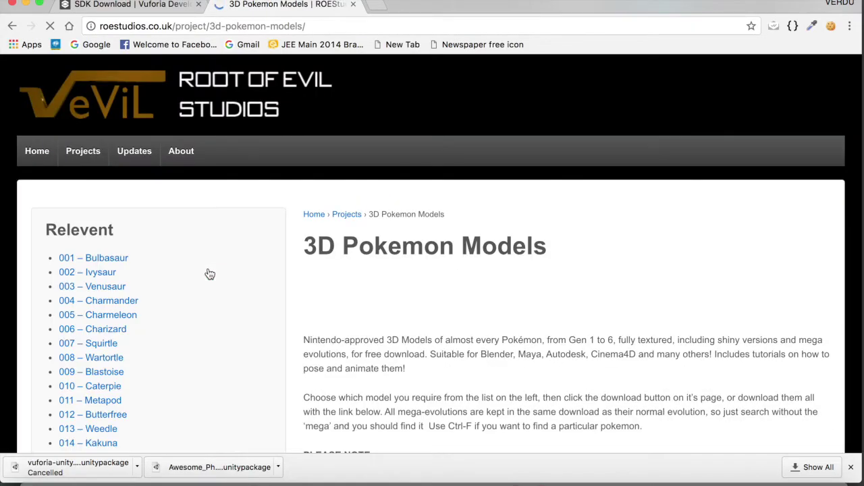
pyautogui.scroll(-1, 209, 274)
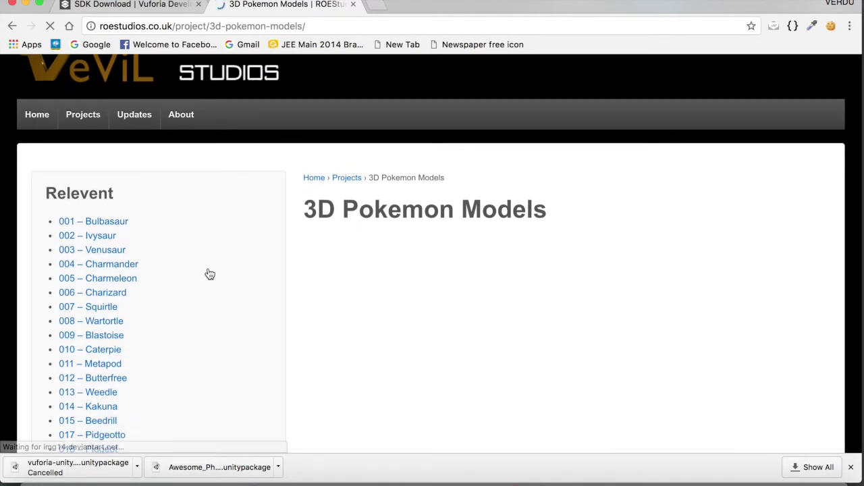
pyautogui.click(103, 300)
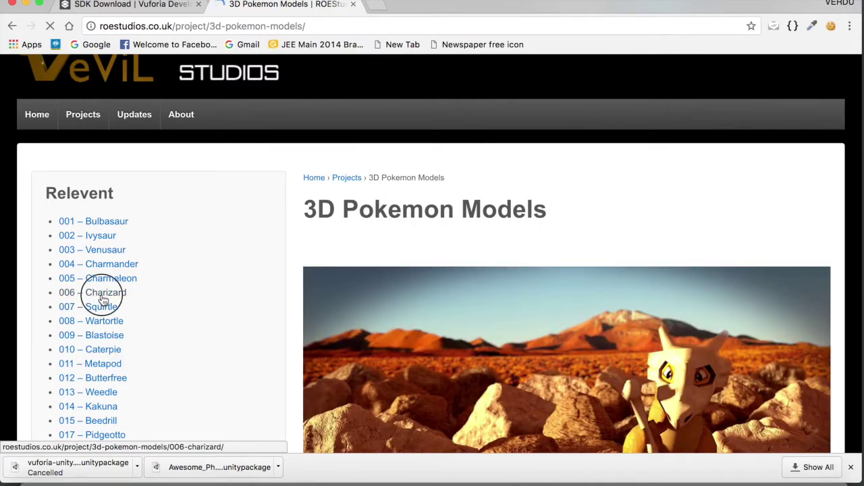
# Step: Accept the terms, download 006 - Charizard.zip, and open the finished download
pyautogui.scroll(-5, 197, 287)
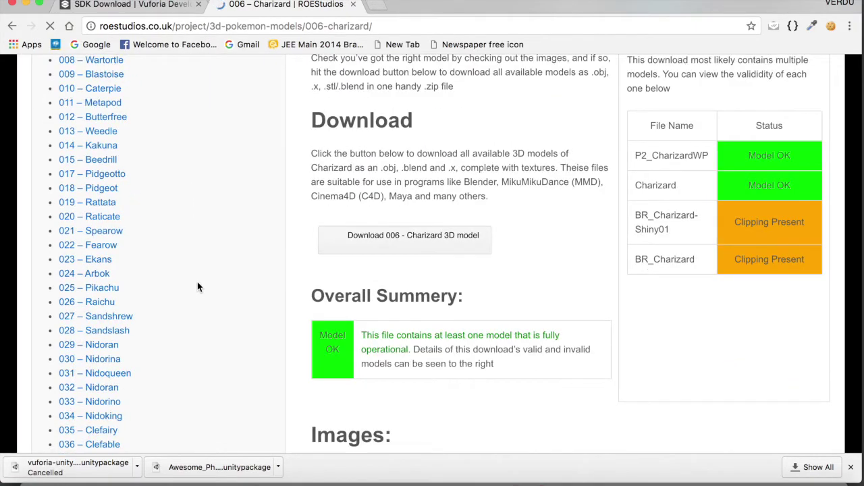
pyautogui.click(422, 241)
pyautogui.scroll(-2, 446, 283)
pyautogui.scroll(2, 465, 299)
pyautogui.scroll(-5, 465, 299)
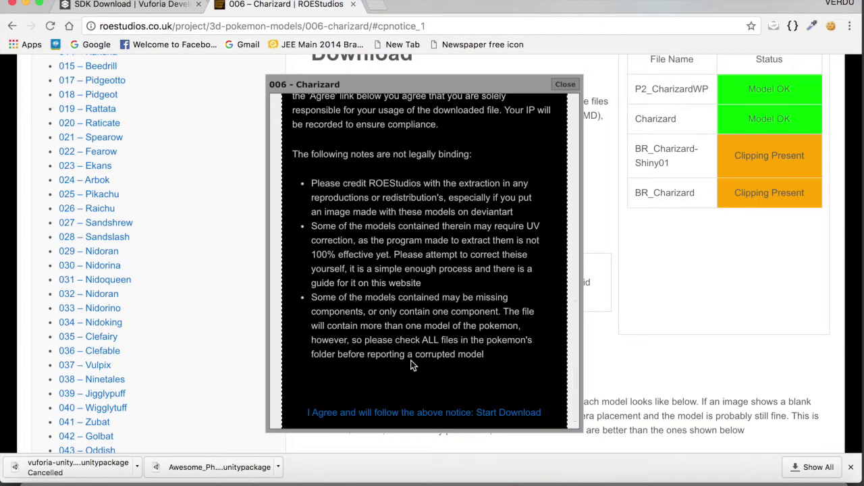
pyautogui.click(409, 419)
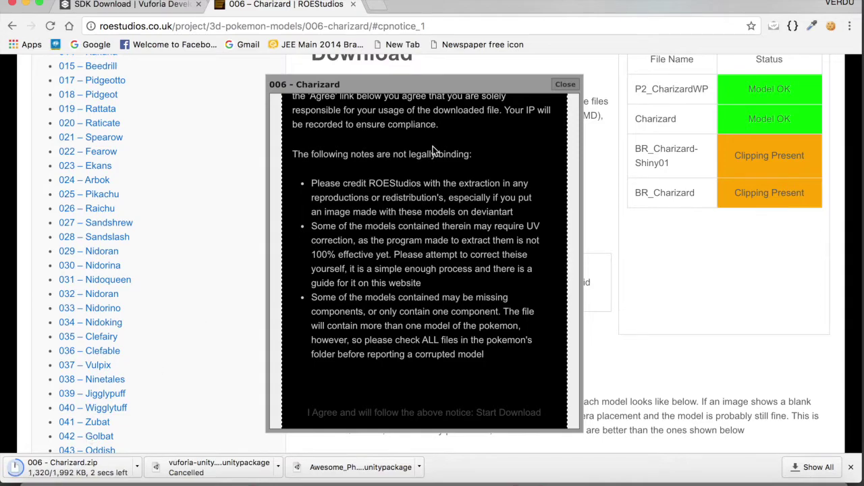
pyautogui.click(561, 83)
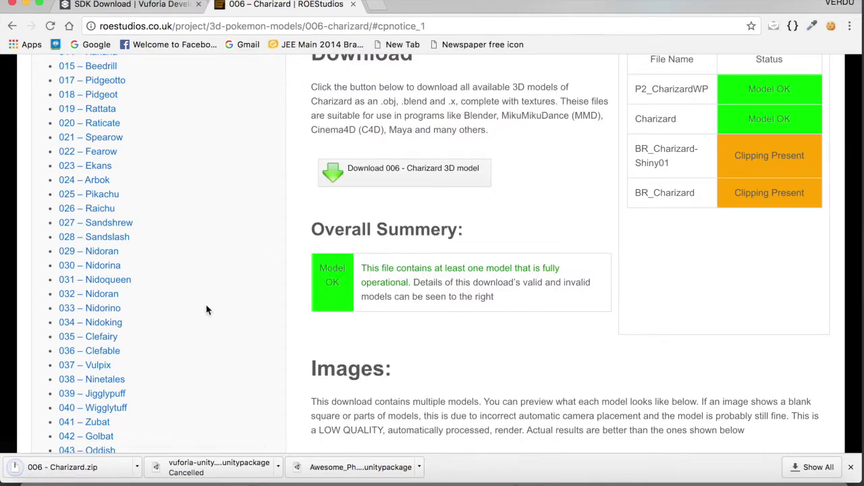
pyautogui.click(61, 467)
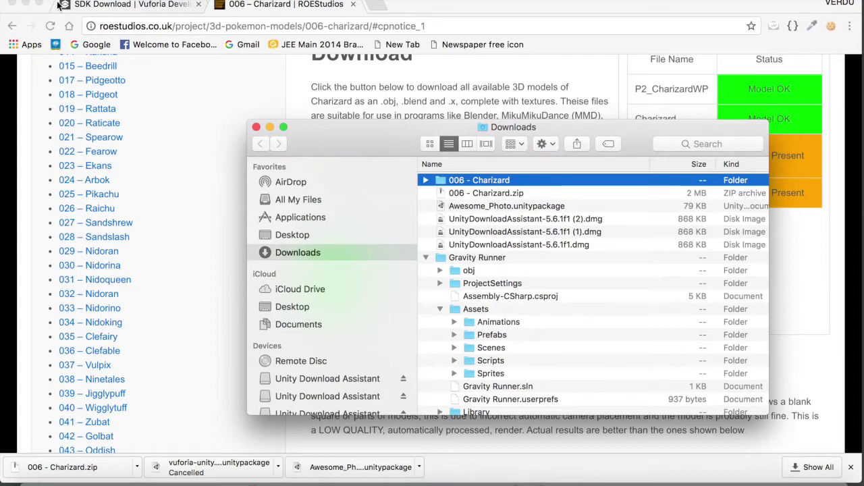
# Step: Drag the 006 - Charizard folder from Downloads into the Unity project's Assets folder
pyautogui.click(25, 6)
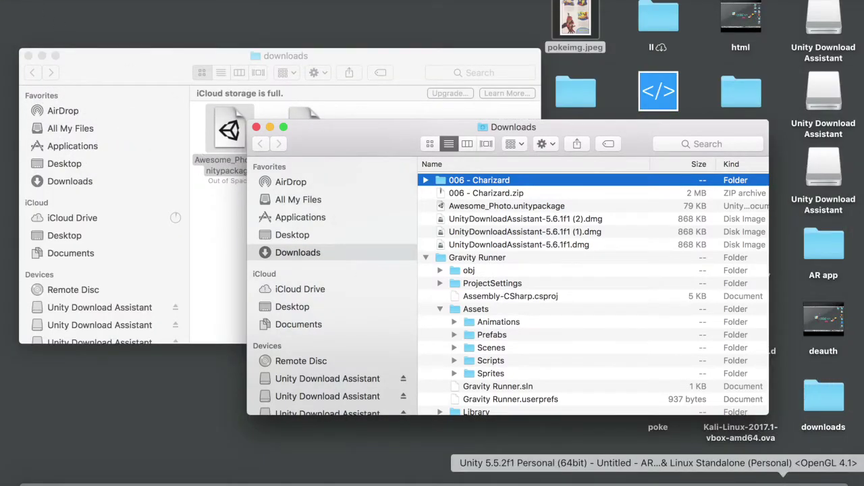
pyautogui.click(783, 481)
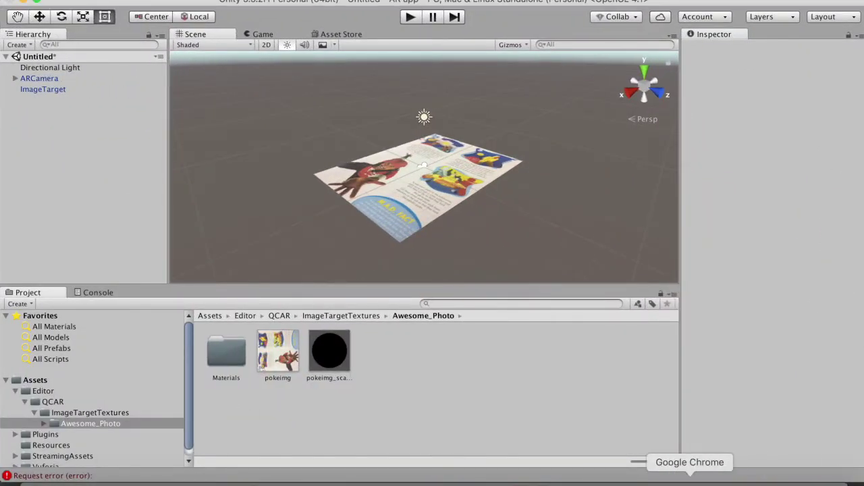
pyautogui.click(690, 481)
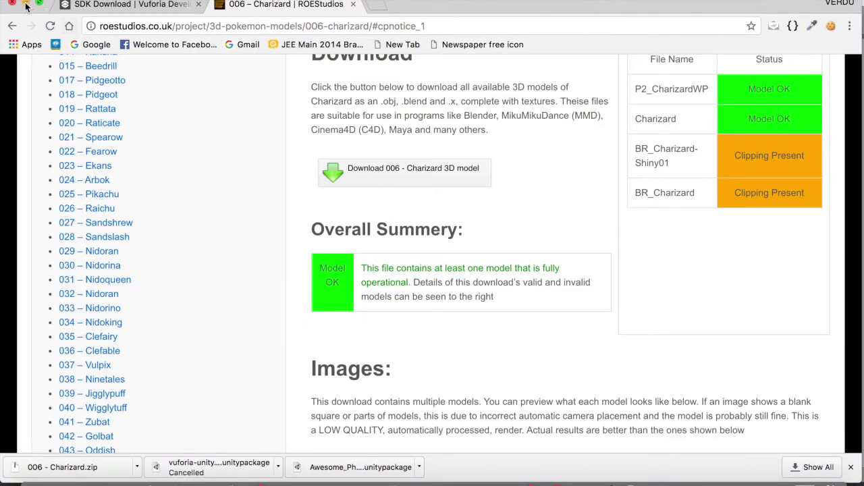
pyautogui.click(25, 6)
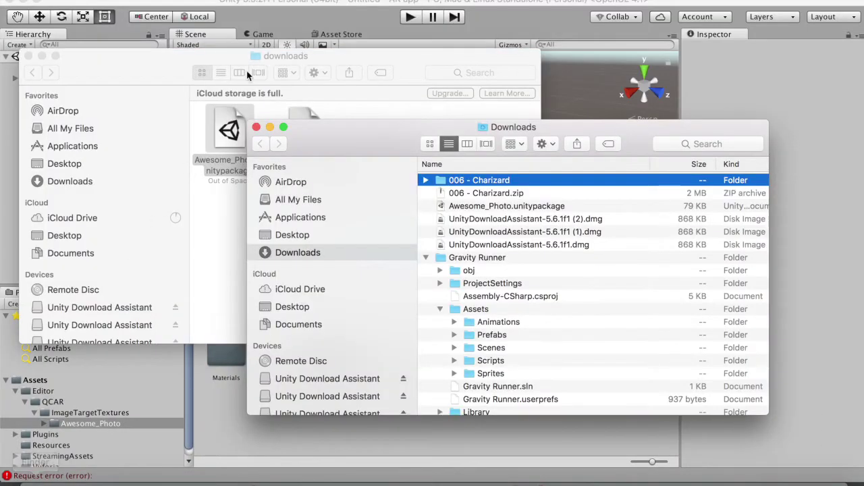
pyautogui.click(42, 55)
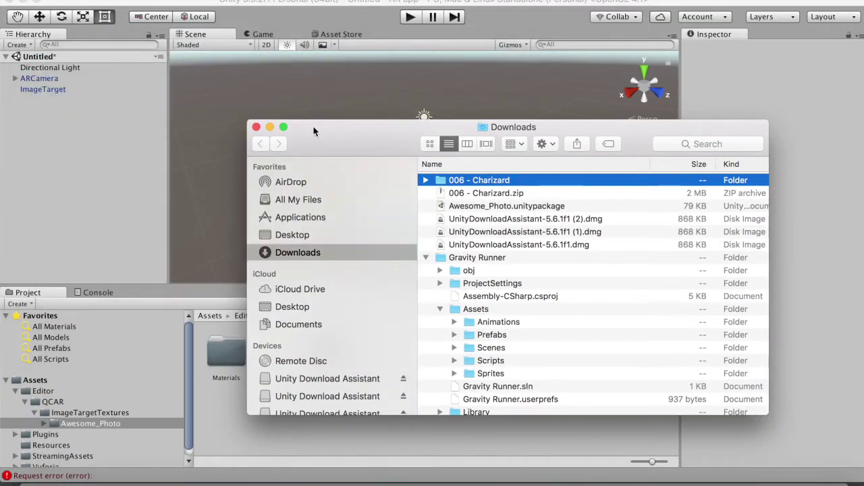
pyautogui.click(44, 380)
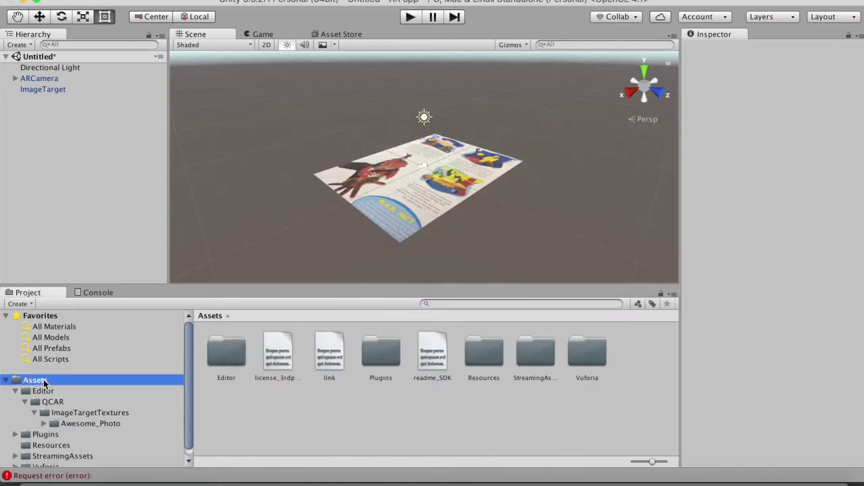
pyautogui.click(35, 480)
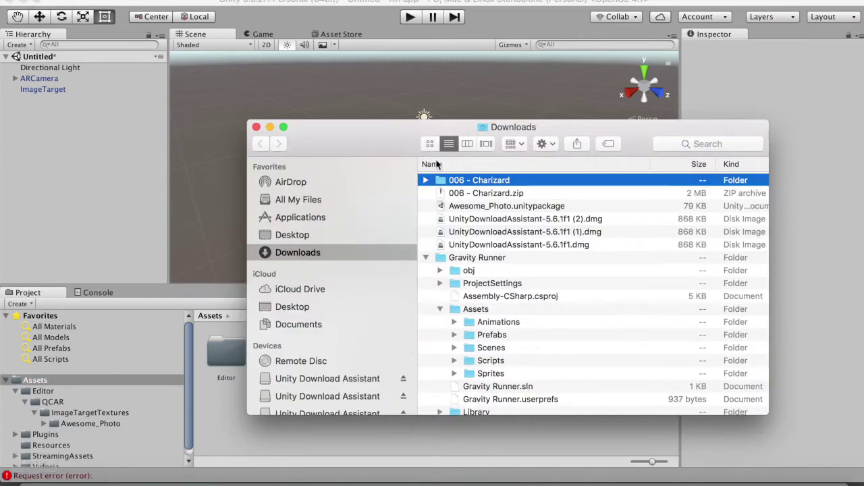
pyautogui.moveTo(471, 179); pyautogui.dragTo(249, 438)
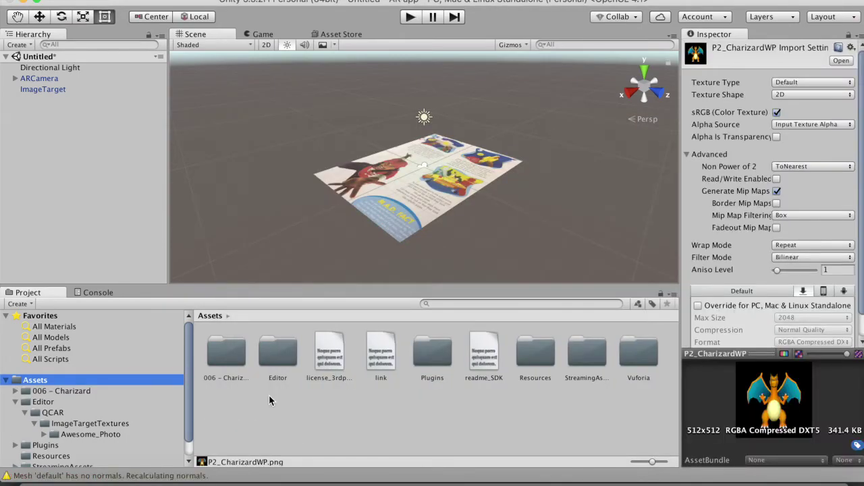
# Step: Open the 006 - Charizard folder and drag the BR_Charizard model into the Scene view
pyautogui.doubleClick(226, 360)
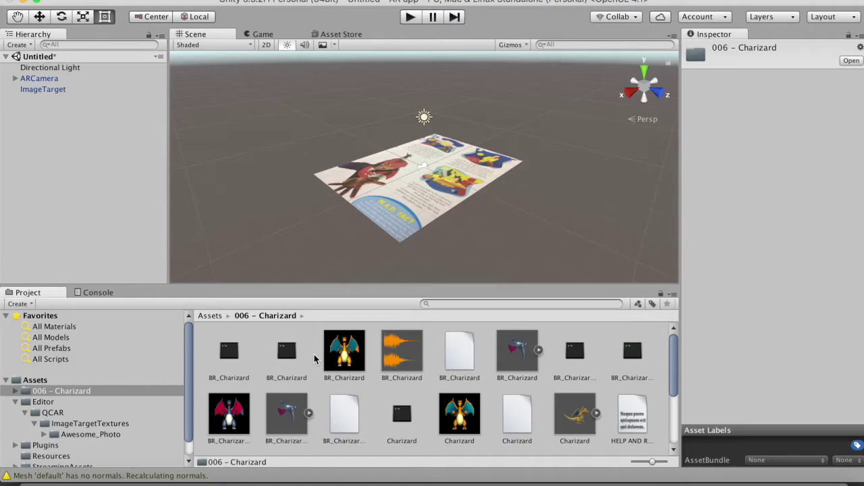
pyautogui.scroll(-5, 314, 358)
pyautogui.scroll(5, 314, 359)
pyautogui.scroll(-5, 236, 434)
pyautogui.scroll(5, 237, 433)
pyautogui.click(521, 356)
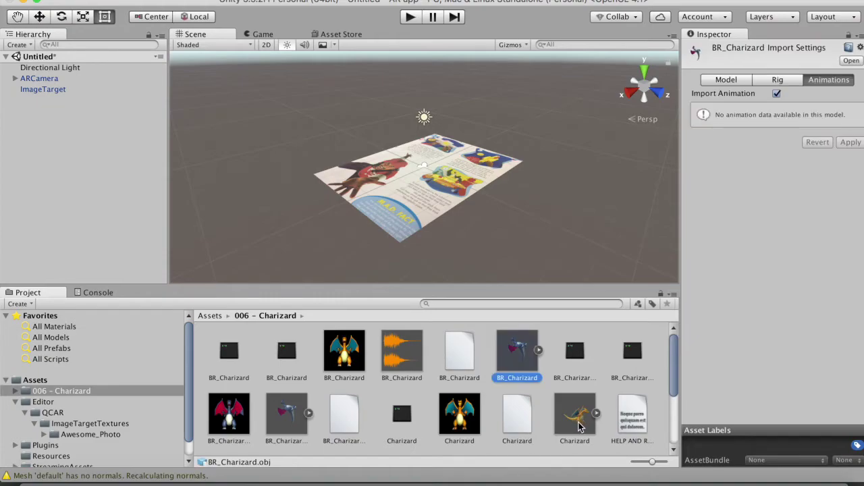
pyautogui.moveTo(578, 426); pyautogui.dragTo(400, 171)
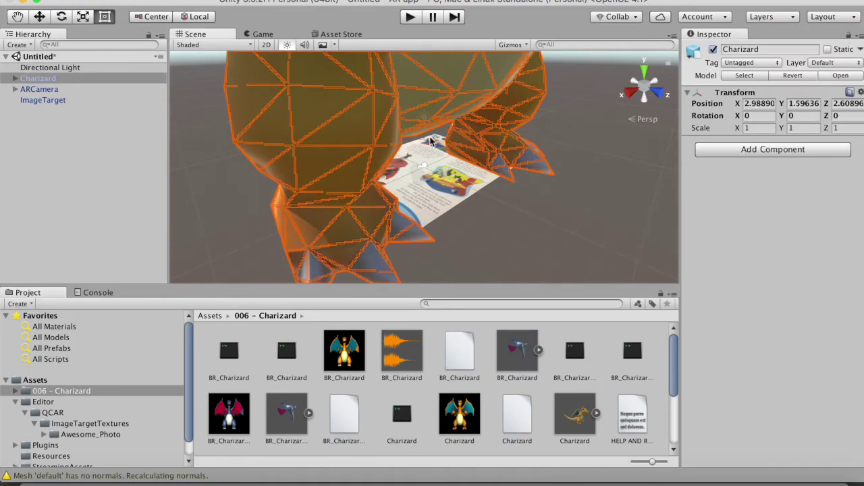
# Step: Set Charizard's Transform Scale X, Y and Z to 0.5
pyautogui.click(760, 129)
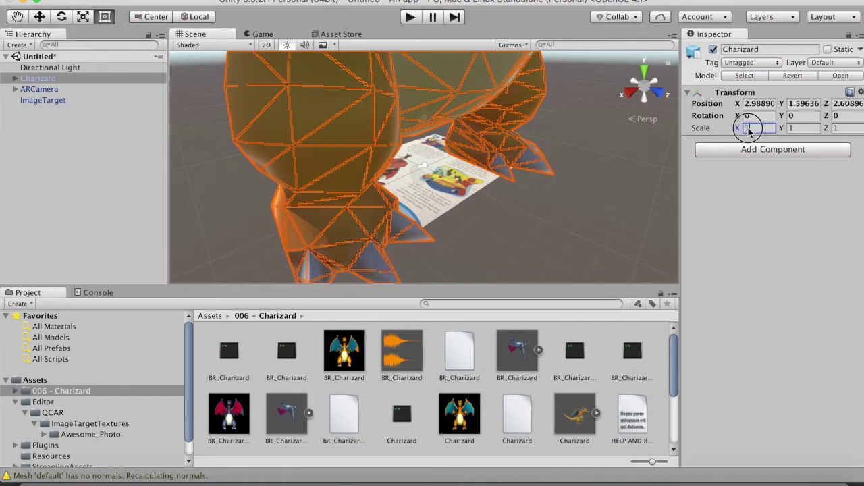
pyautogui.write('0.5')
pyautogui.press('Tab')
pyautogui.write('0.5')
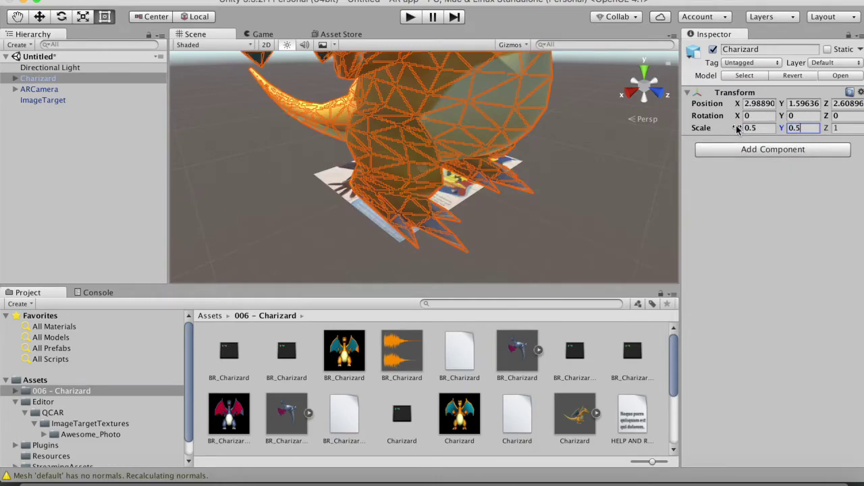
pyautogui.press('Tab')
pyautogui.write('0.5')
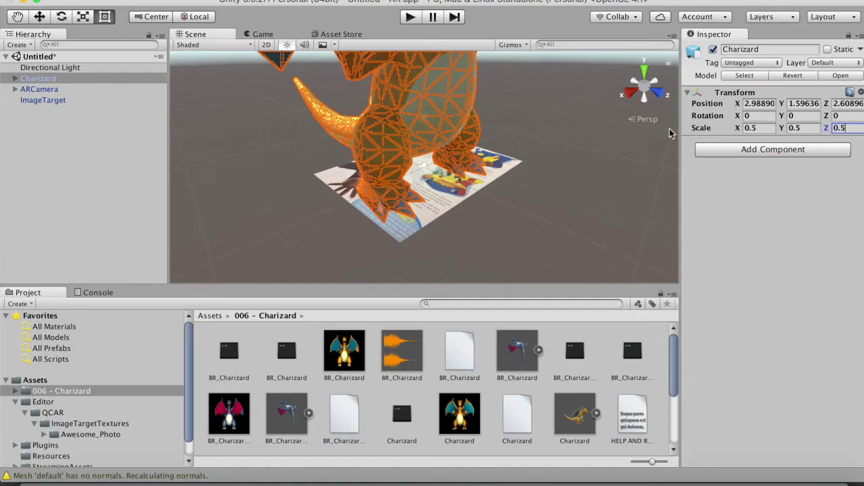
pyautogui.scroll(-5, 541, 160)
pyautogui.scroll(-2, 541, 160)
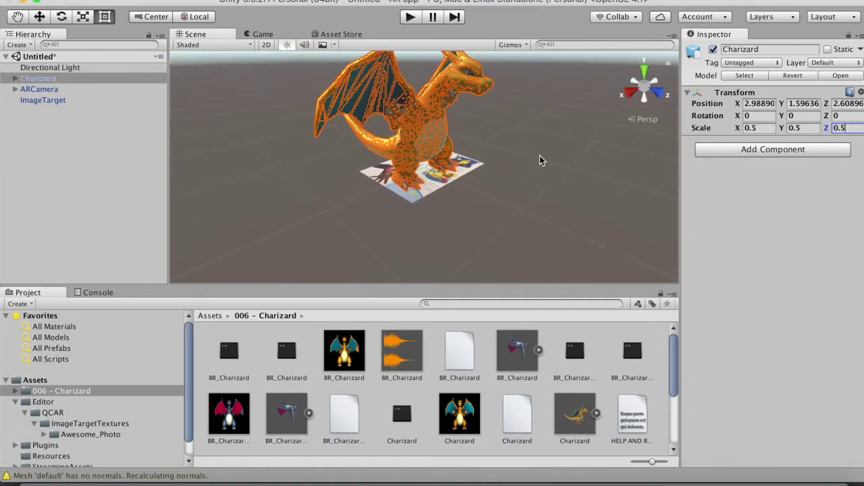
pyautogui.click(541, 161)
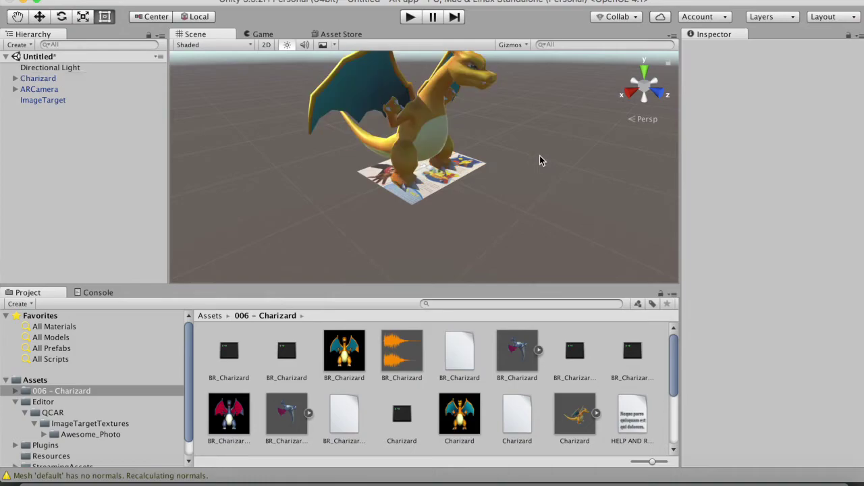
pyautogui.scroll(5, 477, 154)
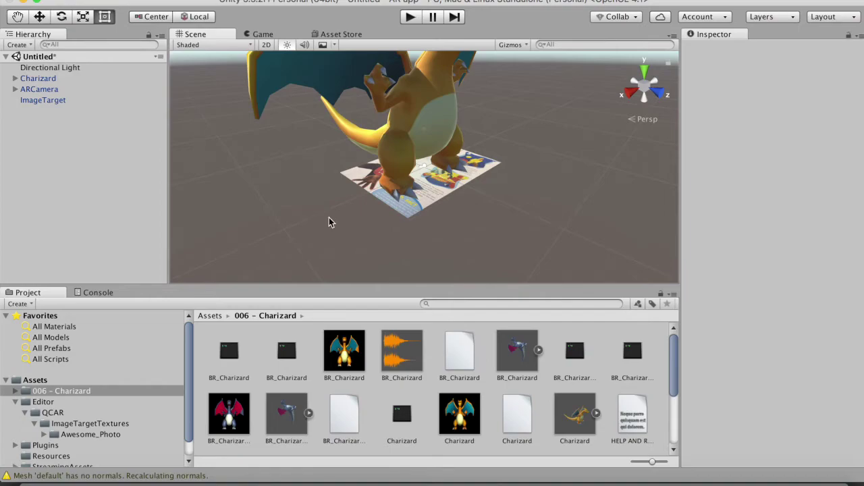
# Step: Orbit the Scene view around Charizard and the image target, then reselect Charizard
pyautogui.press('alt')
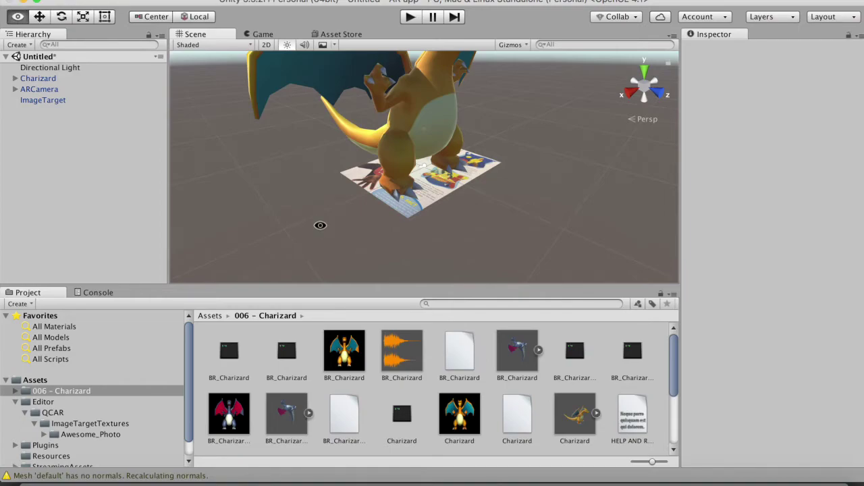
pyautogui.keyDown('alt'); pyautogui.moveTo(318, 226); pyautogui.dragTo(430, 197); pyautogui.keyUp('alt')
pyautogui.keyDown('alt'); pyautogui.moveTo(372, 218); pyautogui.dragTo(509, 247); pyautogui.keyUp('alt')
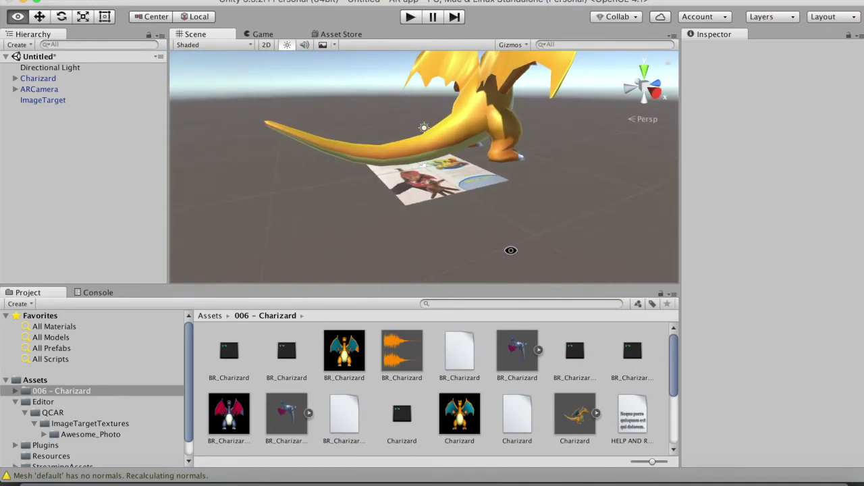
pyautogui.click(474, 121)
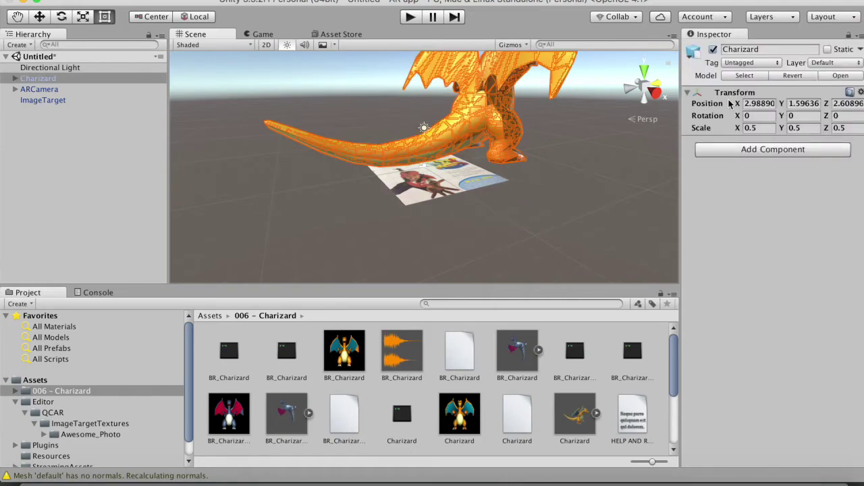
# Step: Set Charizard's Transform Position X, Y and Z to 0 in the Inspector
pyautogui.click(759, 103)
pyautogui.write('0')
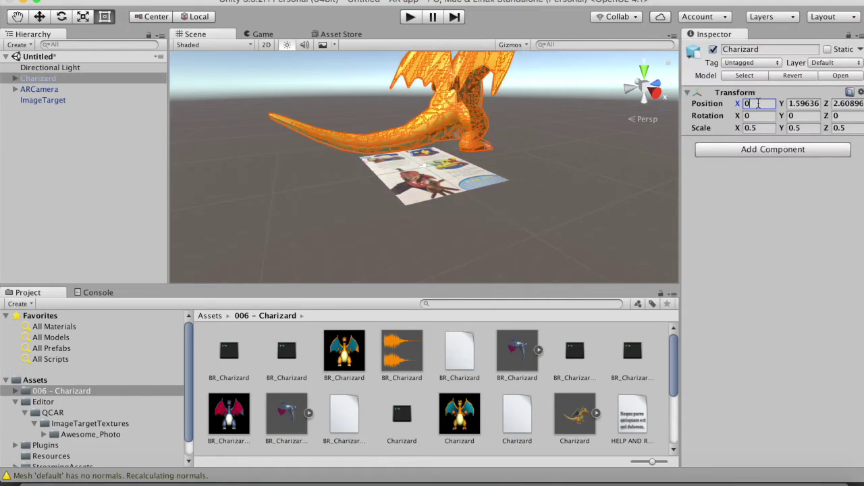
pyautogui.click(805, 103)
pyautogui.write('0')
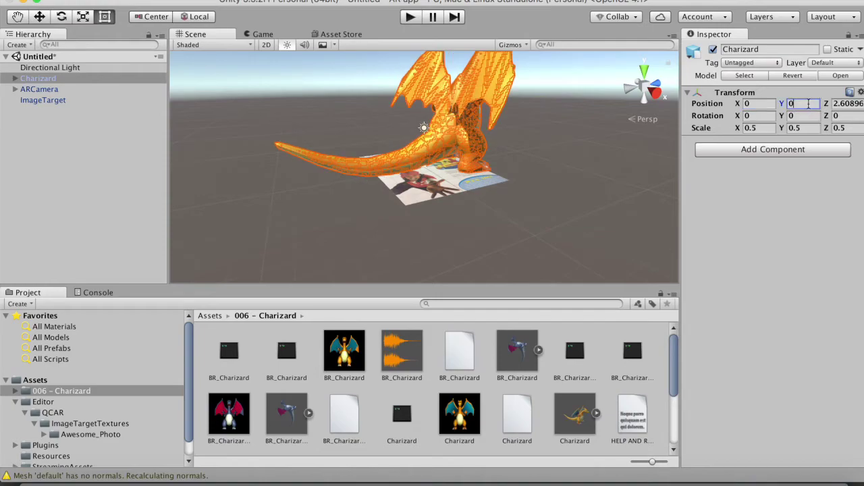
pyautogui.click(851, 103)
pyautogui.write('0')
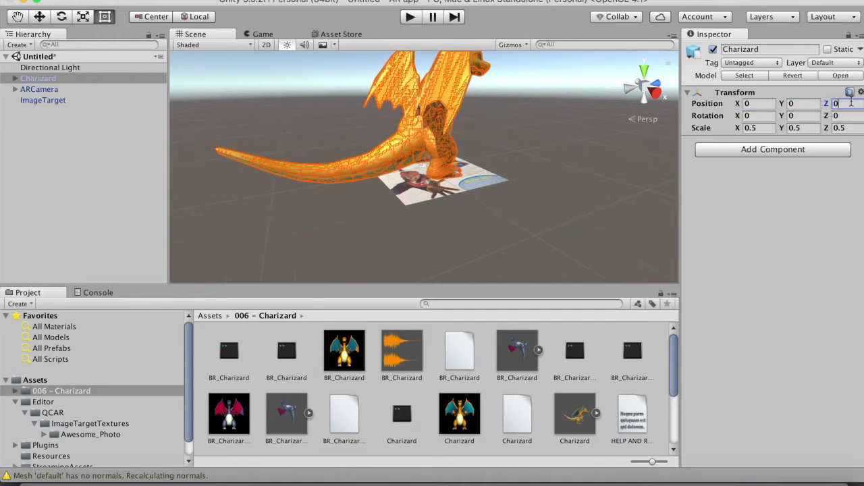
# Step: Deselect Charizard, orbit the scene view to face it front-on, and select ARCamera
pyautogui.click(549, 206)
pyautogui.keyDown('alt'); pyautogui.moveTo(496, 220); pyautogui.dragTo(419, 183); pyautogui.keyUp('alt')
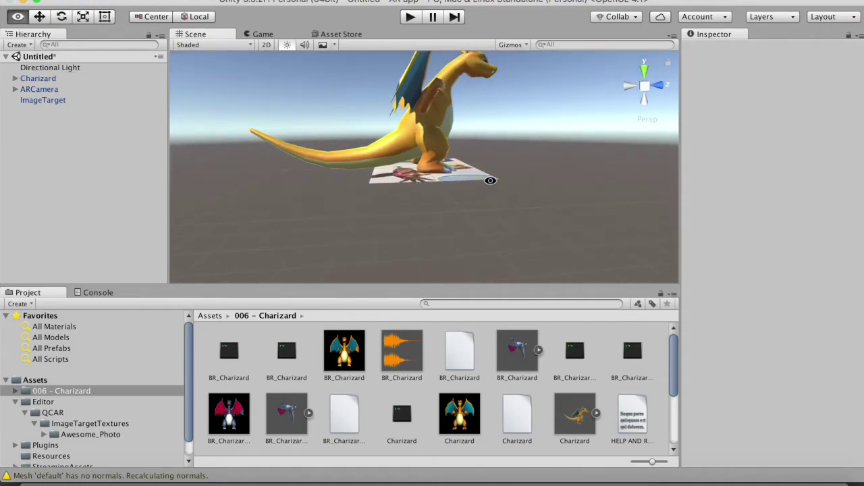
pyautogui.keyDown('alt'); pyautogui.moveTo(525, 174); pyautogui.dragTo(409, 216); pyautogui.keyUp('alt')
pyautogui.keyDown('alt'); pyautogui.moveTo(558, 182); pyautogui.dragTo(501, 210); pyautogui.keyUp('alt')
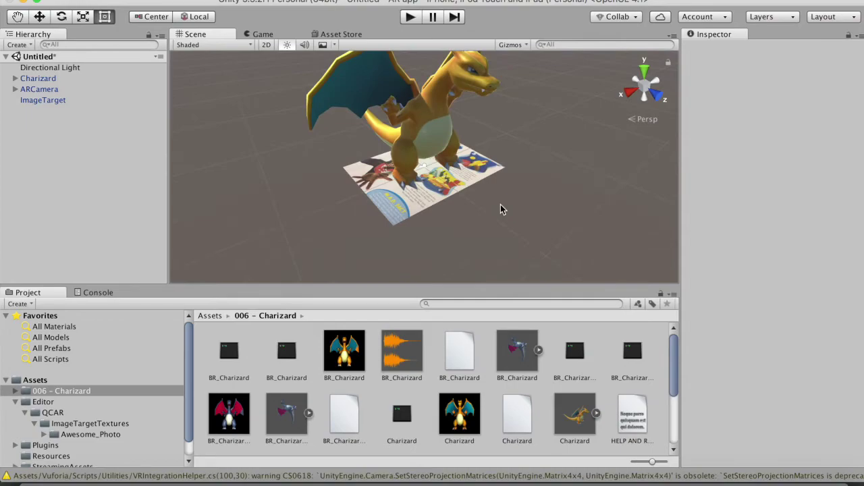
pyautogui.click(49, 92)
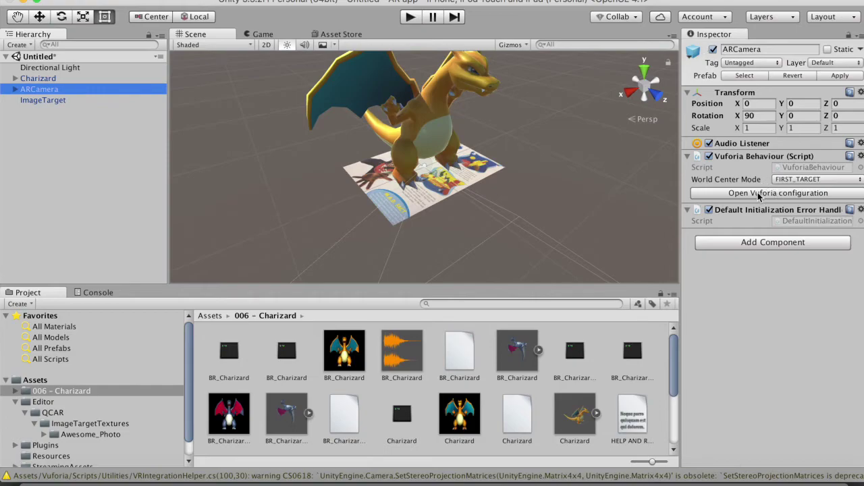
# Step: Paste the app license key into Vuforia Configuration and load and activate the Awesome_Photo dataset
pyautogui.click(786, 194)
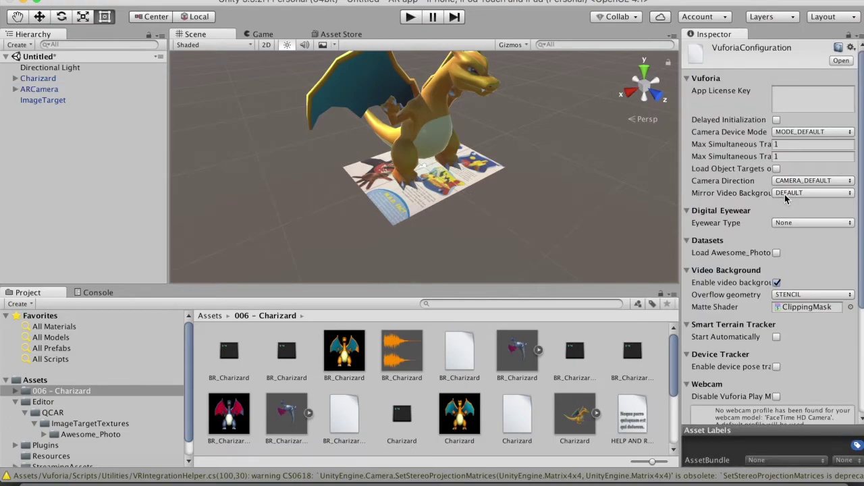
pyautogui.click(782, 102)
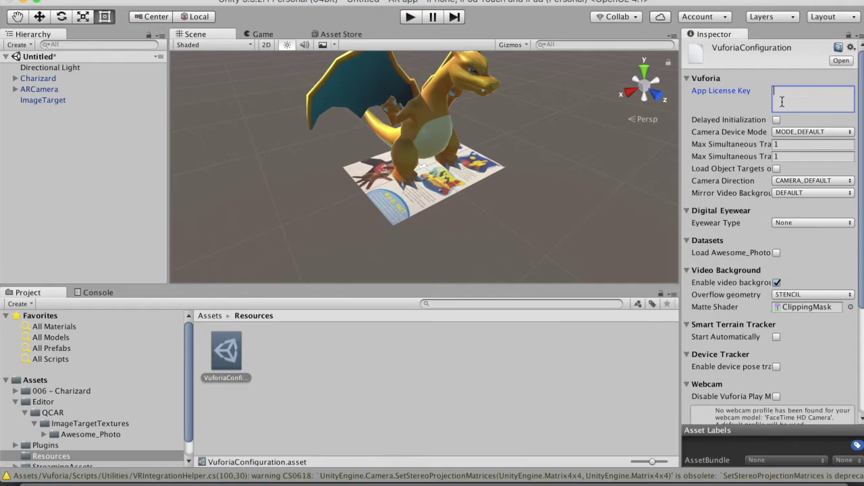
pyautogui.press('super+v')
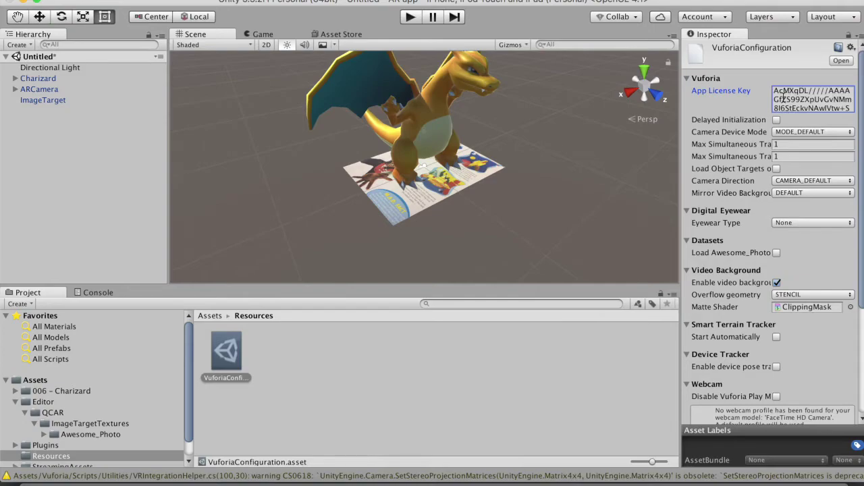
pyautogui.click(742, 243)
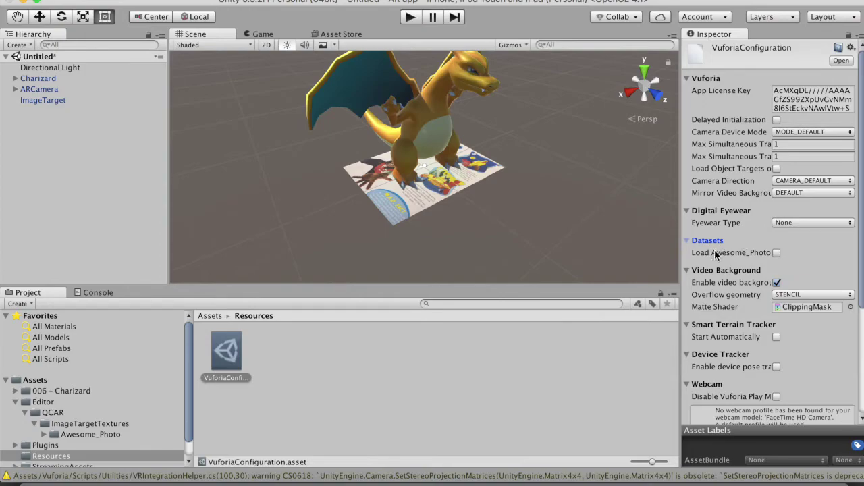
pyautogui.click(762, 250)
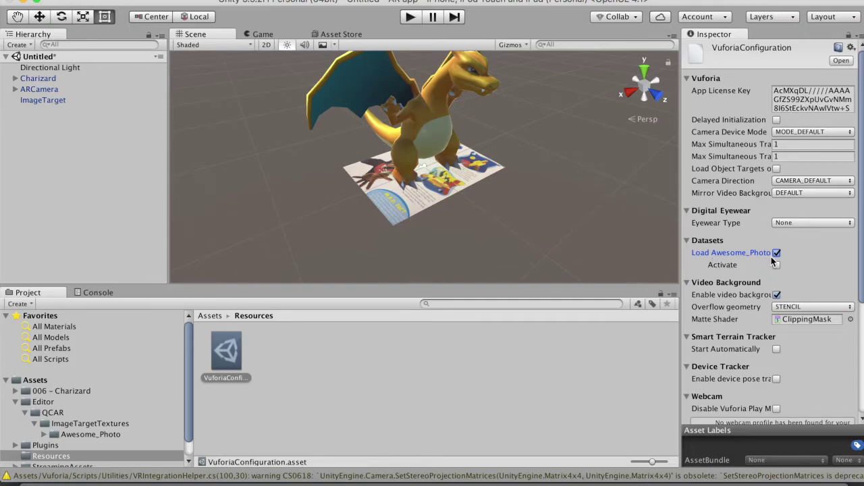
pyautogui.click(776, 265)
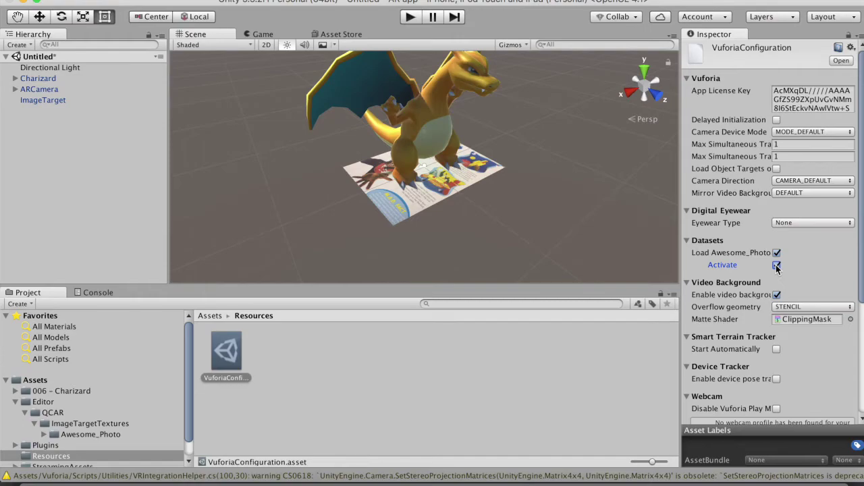
# Step: Build the project for iOS from Build Settings, saving it as AR APPS on the Desktop
pyautogui.click(80, 0)
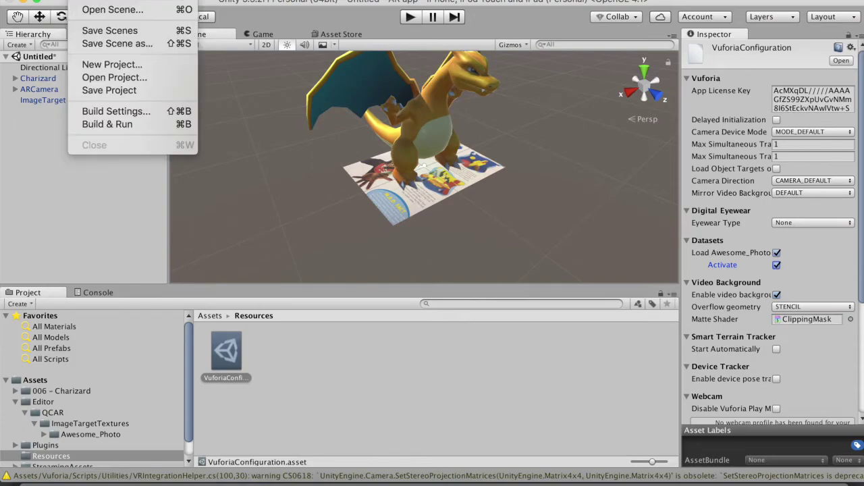
pyautogui.click(93, 113)
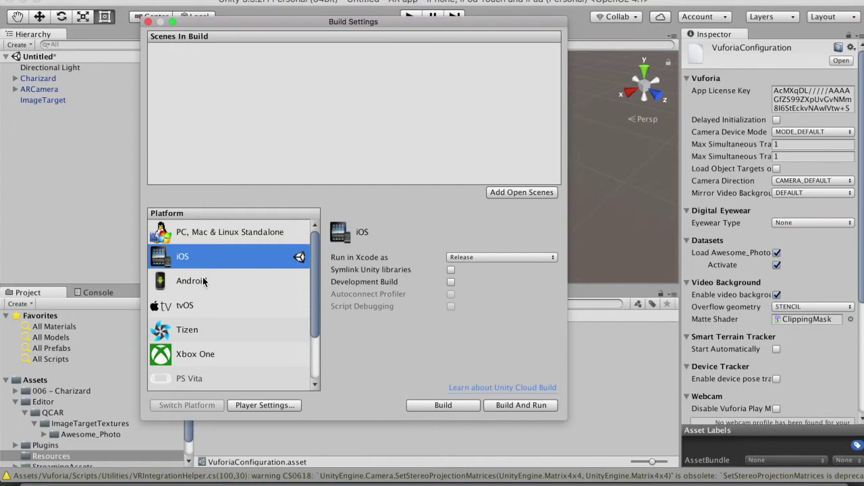
pyautogui.click(203, 284)
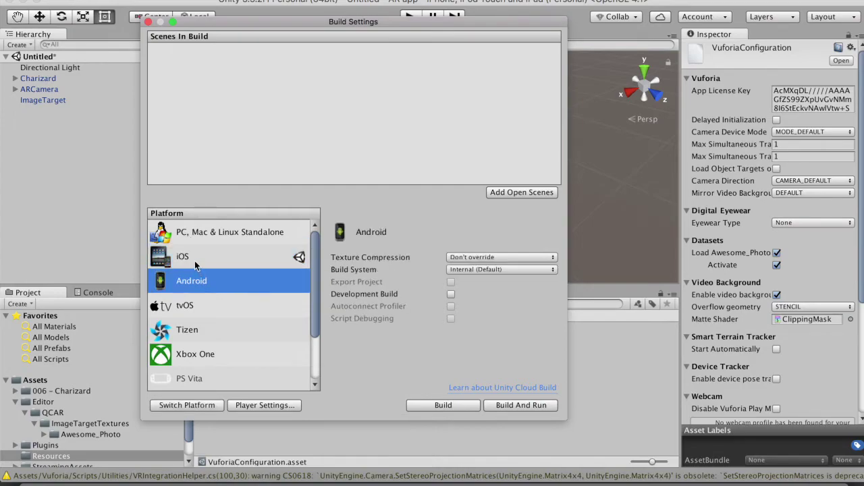
pyautogui.click(195, 261)
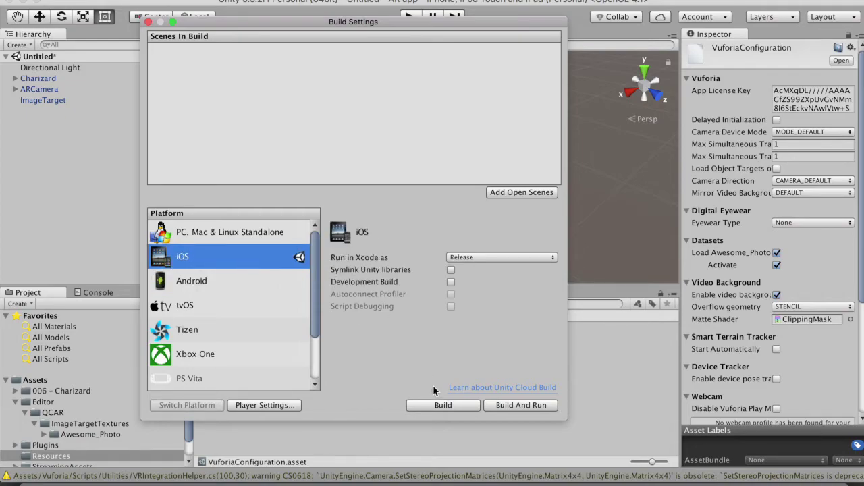
pyautogui.click(443, 405)
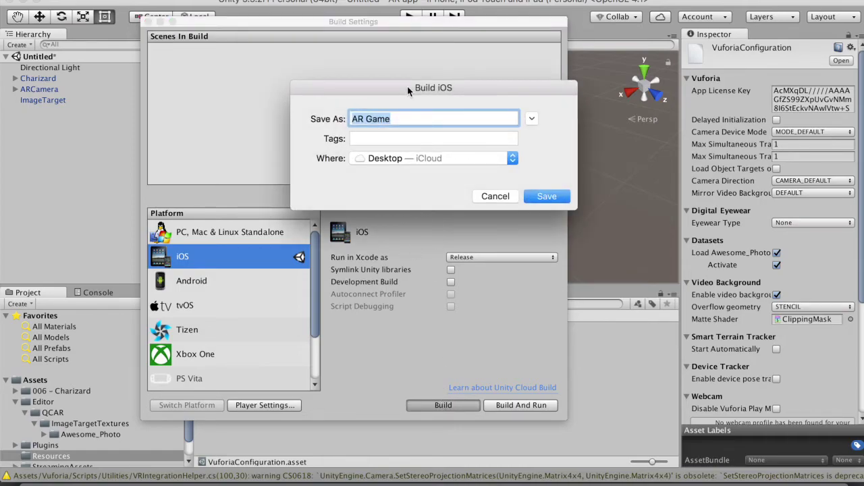
pyautogui.write('AR')
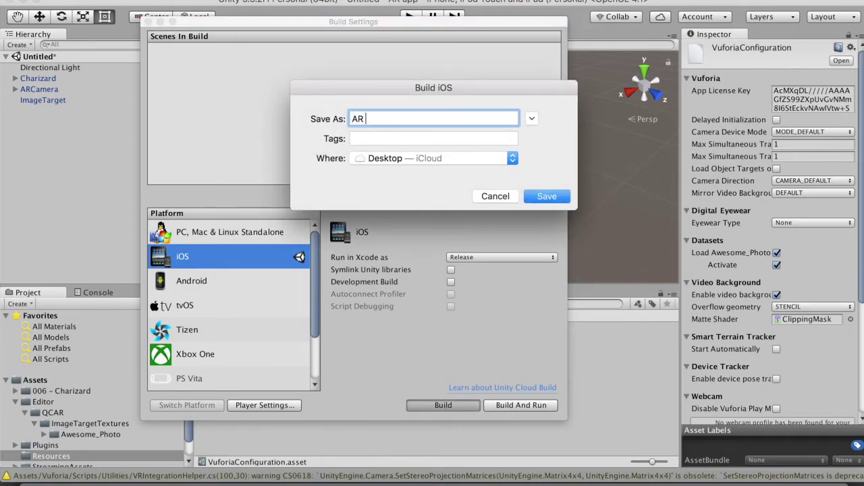
pyautogui.write(' APPS')
pyautogui.click(546, 199)
pyautogui.click(547, 198)
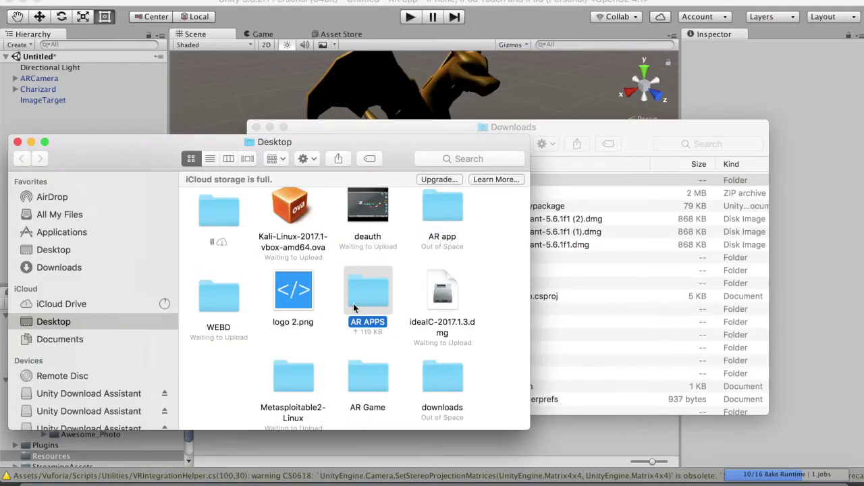
# Step: Open the AR APPS folder and launch Unity-iPhone.xcodeproj in Xcode
pyautogui.doubleClick(374, 290)
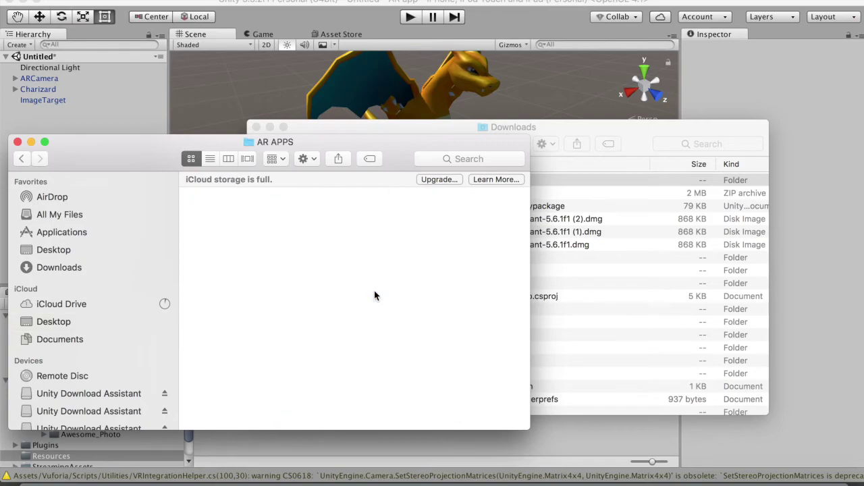
pyautogui.scroll(-5, 272, 329)
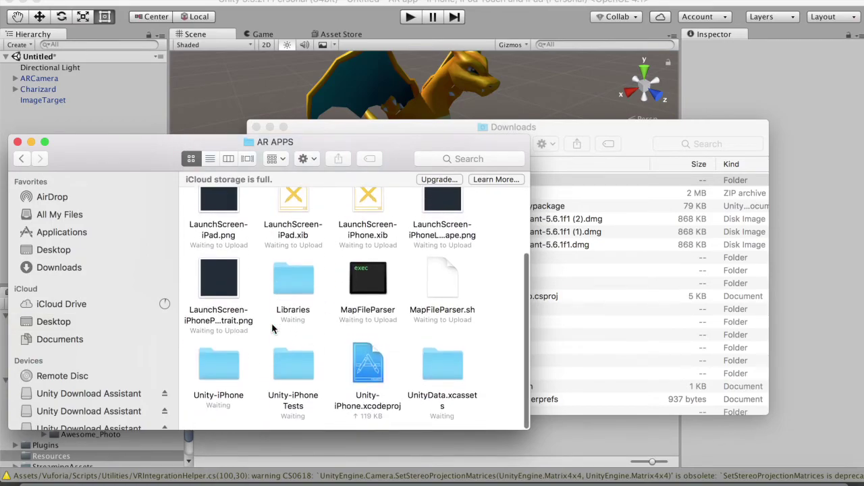
pyautogui.doubleClick(365, 370)
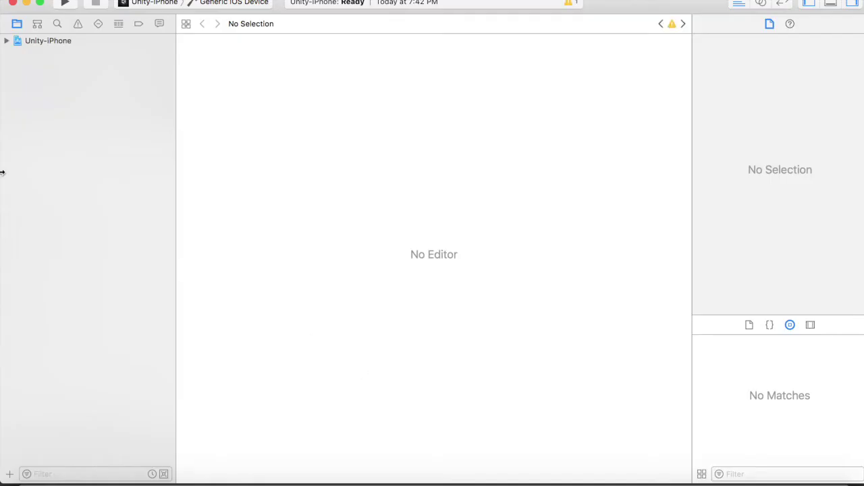
# Step: Select the Unity-iPhone project, attempt a build, and review the signing errors
pyautogui.click(31, 43)
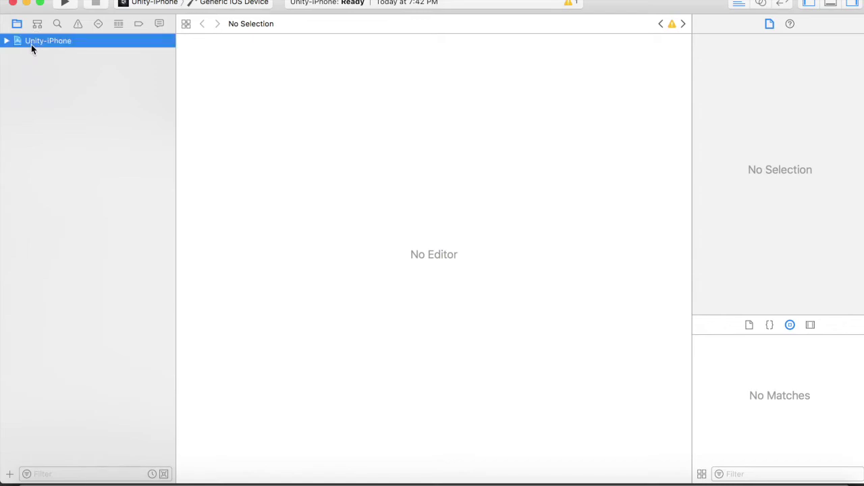
pyautogui.click(7, 41)
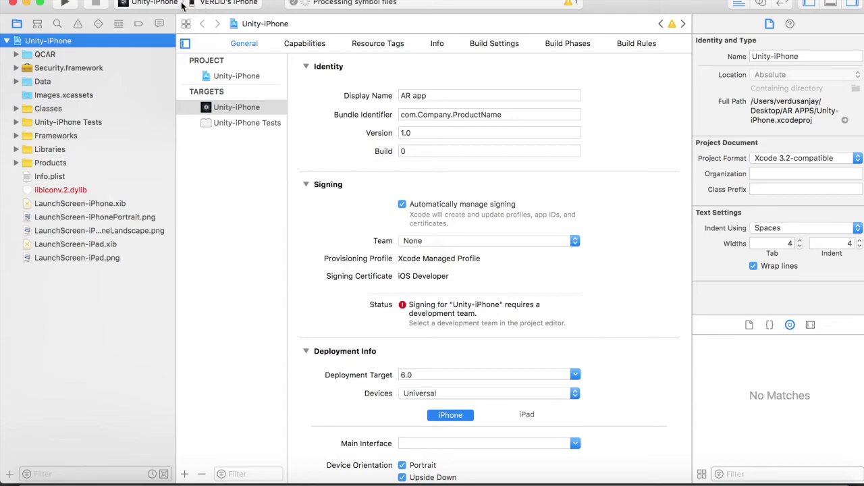
pyautogui.click(65, 6)
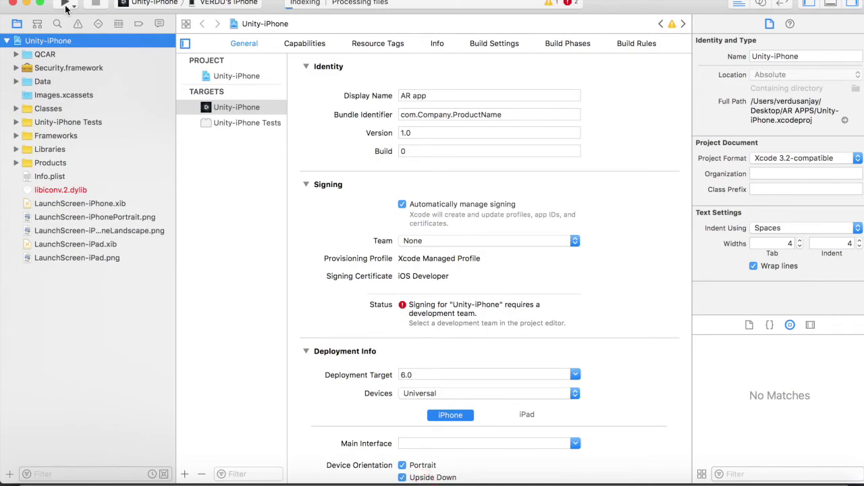
pyautogui.click(568, 3)
pyautogui.scroll(-2, 456, 179)
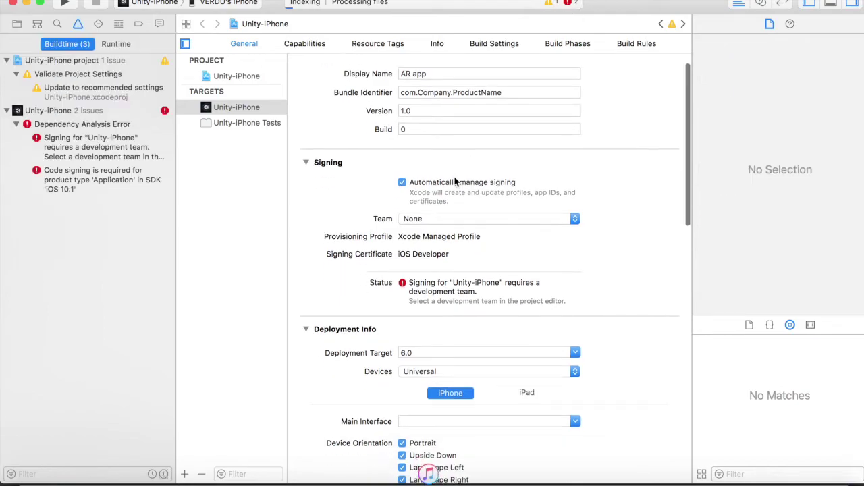
pyautogui.scroll(2, 456, 180)
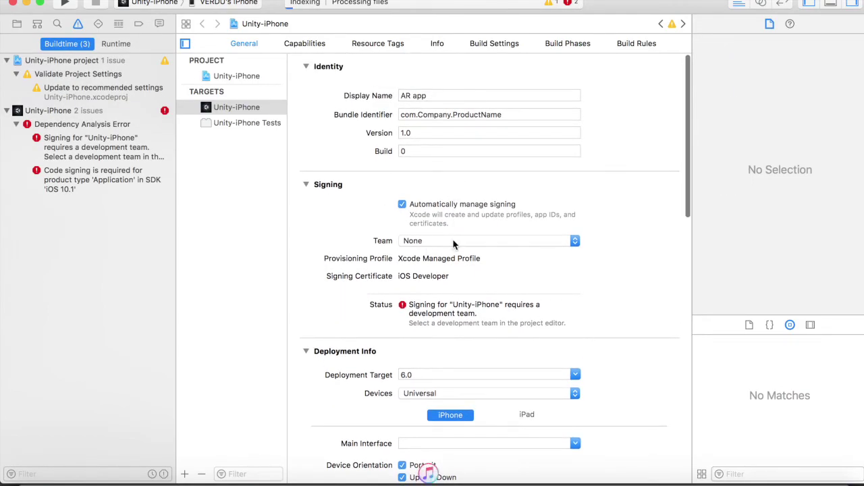
# Step: Choose the developer account as the Signing Team and run the build on the iPhone
pyautogui.click(454, 244)
pyautogui.click(453, 261)
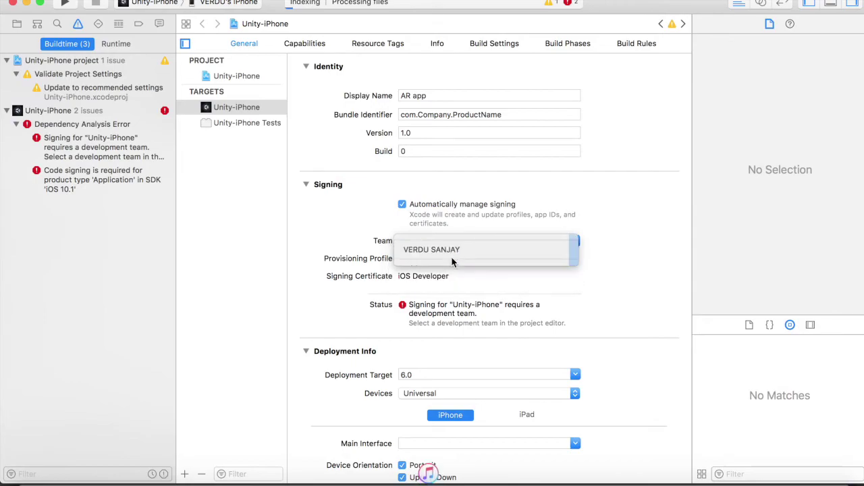
pyautogui.scroll(-1, 453, 262)
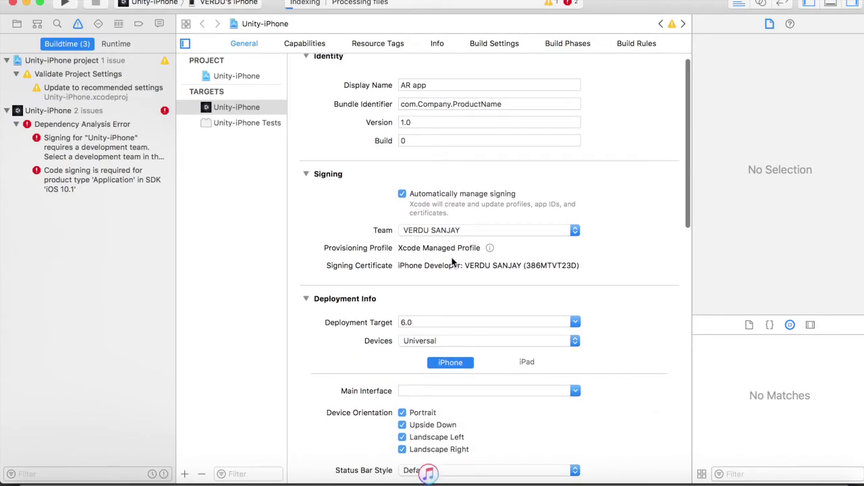
pyautogui.scroll(2, 452, 264)
pyautogui.click(65, 4)
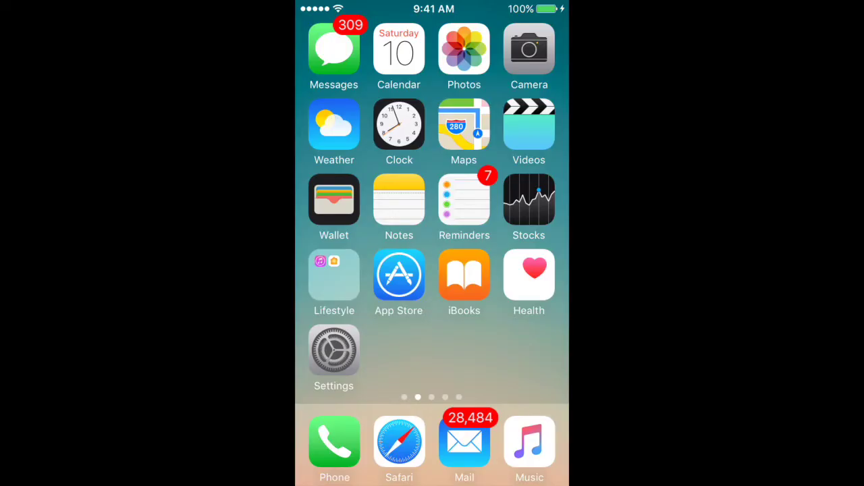
# Step: Briefly open the Camera, then go to the last home screen page and launch the AR app
pyautogui.moveTo(526, 236); pyautogui.dragTo(337, 237)
pyautogui.moveTo(527, 237); pyautogui.dragTo(338, 236)
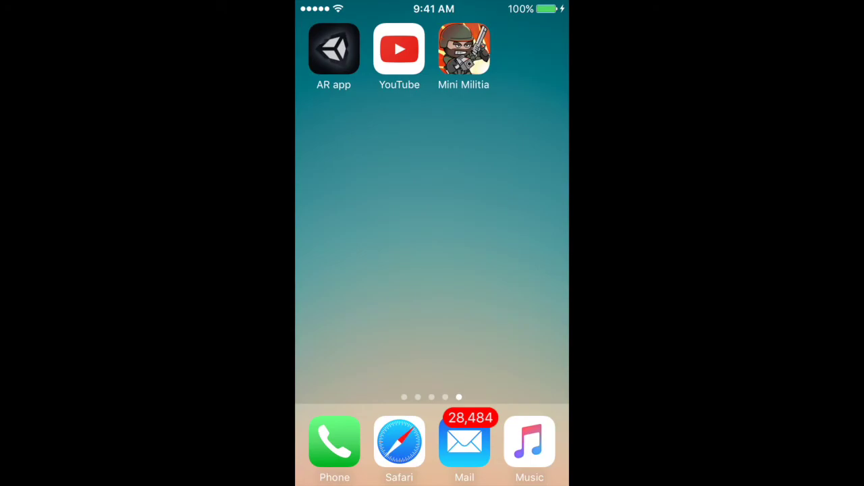
pyautogui.moveTo(337, 236); pyautogui.dragTo(526, 236)
pyautogui.click(529, 49)
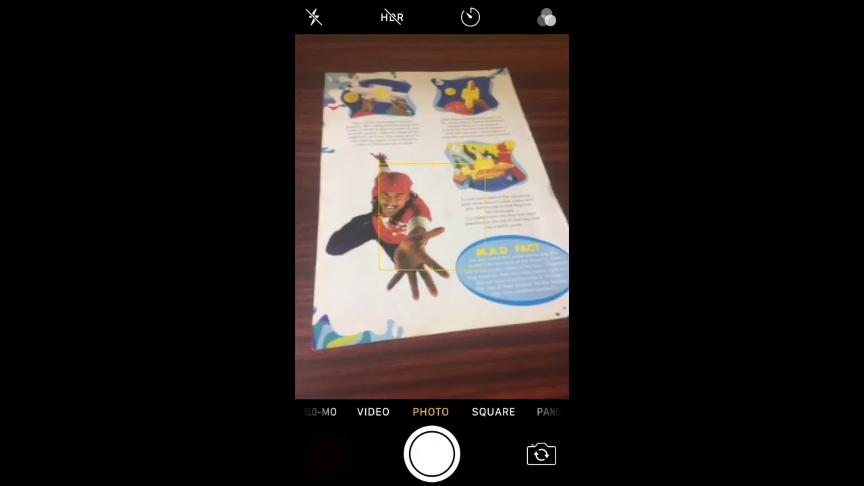
pyautogui.press('super')
pyautogui.moveTo(513, 243); pyautogui.dragTo(351, 243)
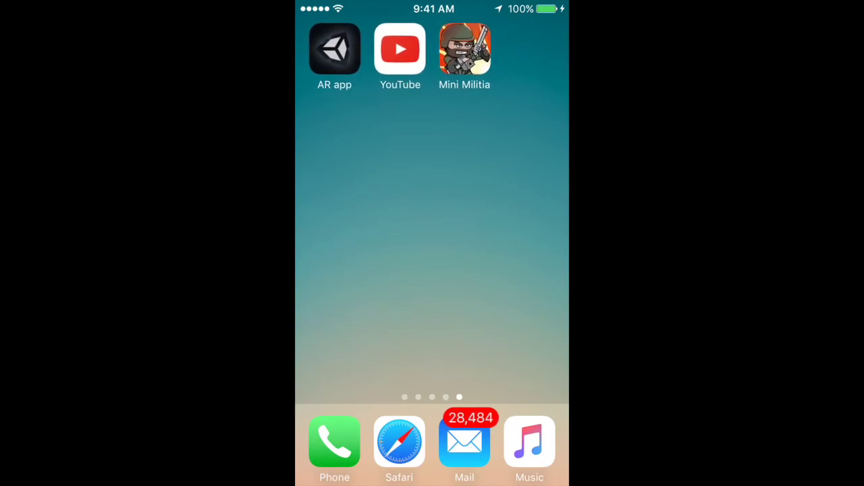
pyautogui.click(334, 49)
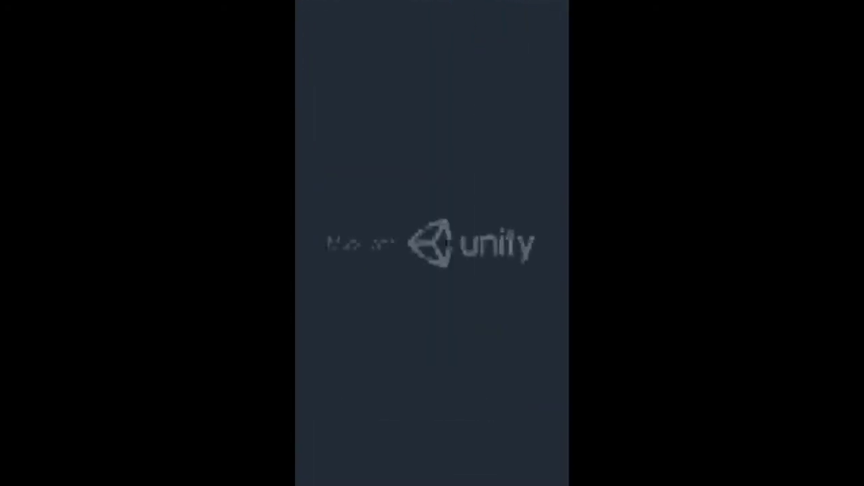